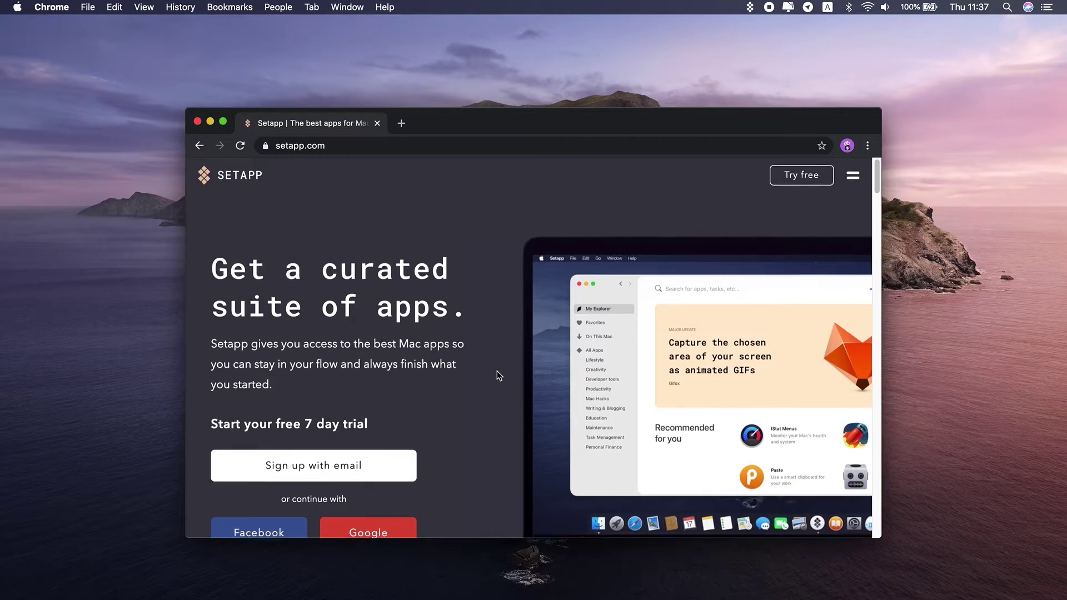
scroll(497, 371, down, 3)
scroll(497, 374, down, 5)
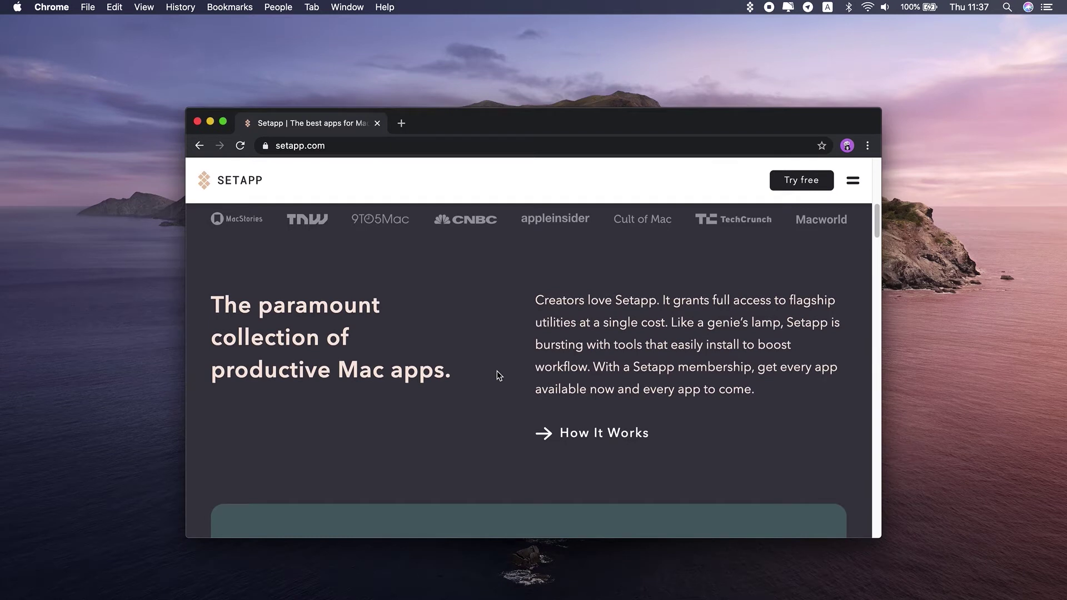
scroll(497, 371, down, 5)
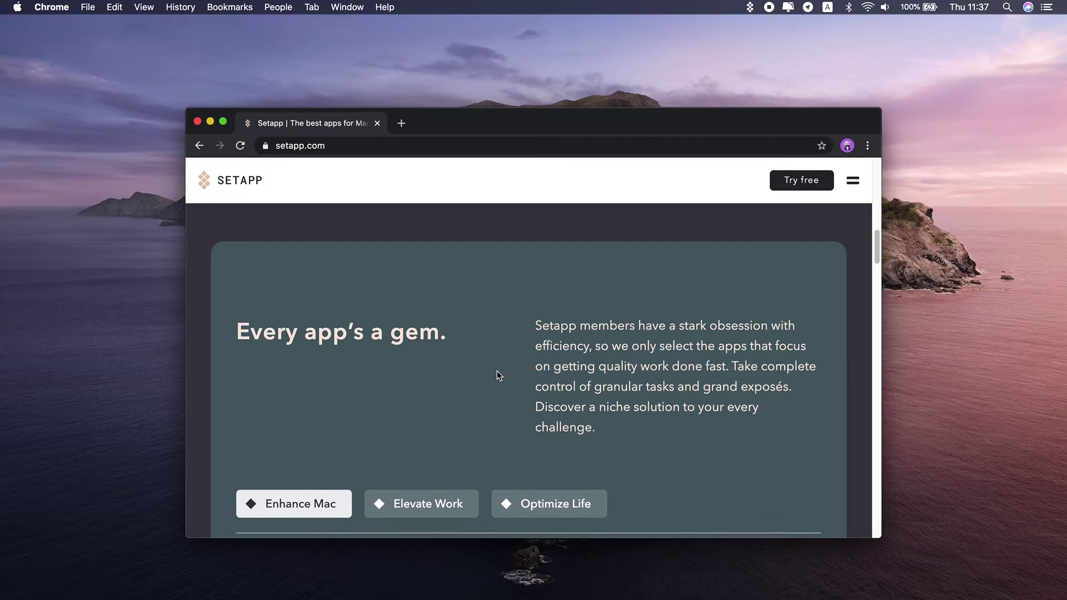
scroll(497, 376, down, 5)
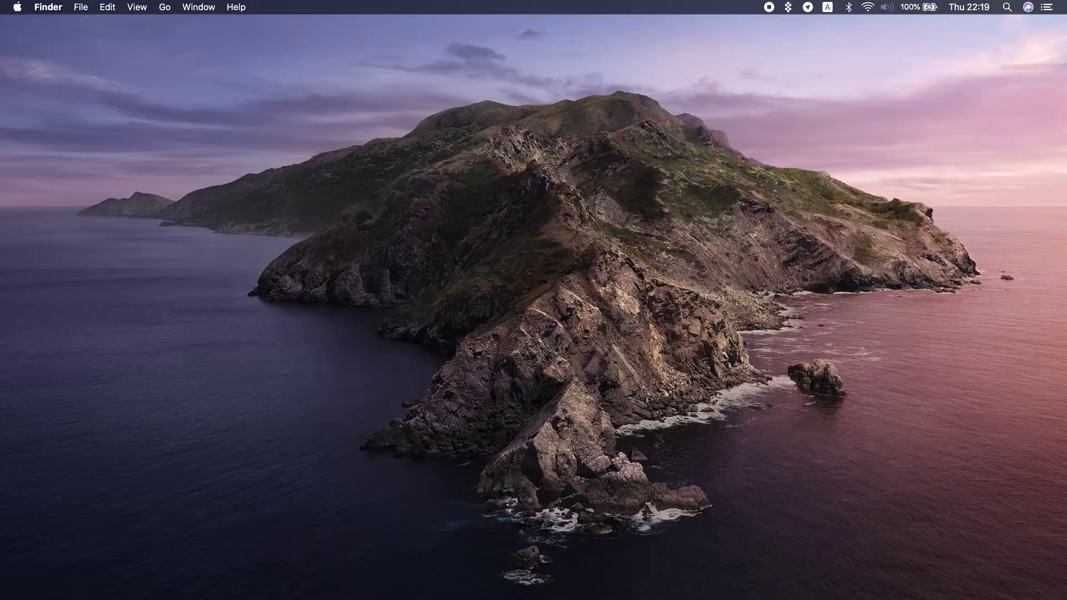
key(F4)
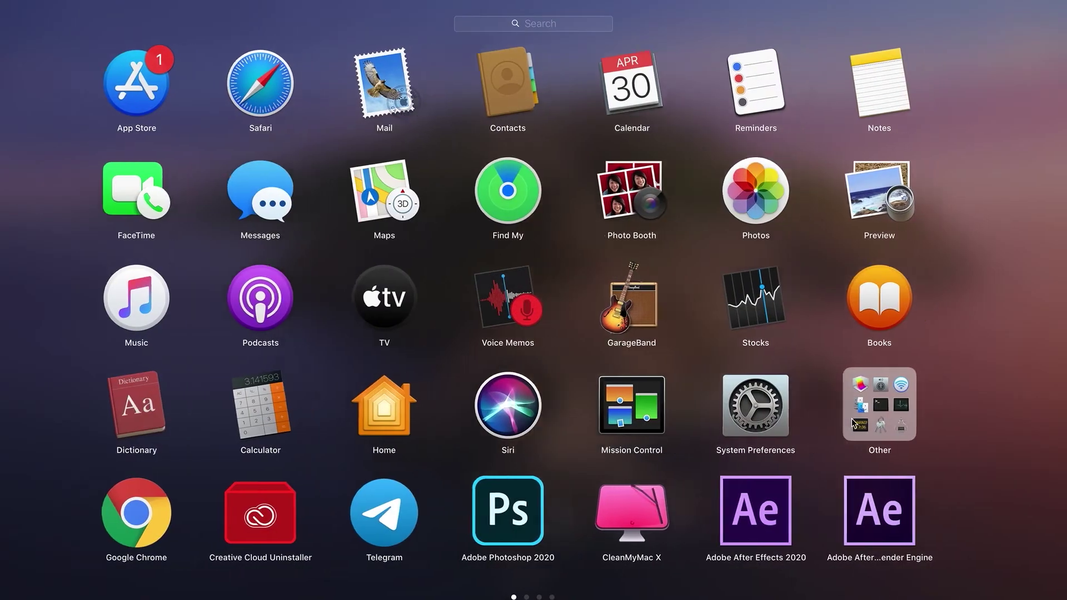
scroll(850, 419, right, 3)
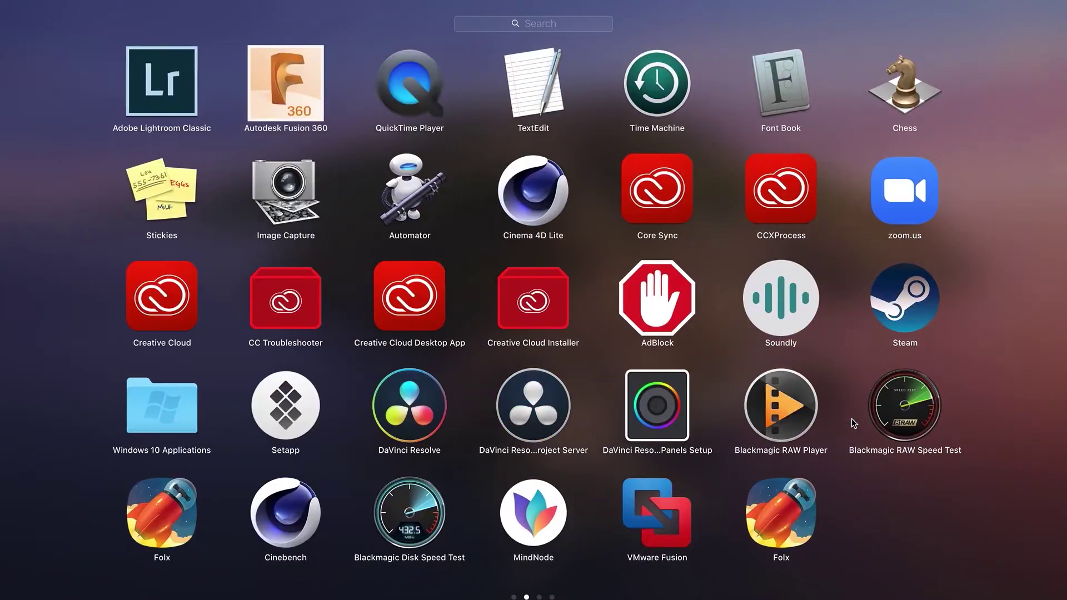
click(668, 89)
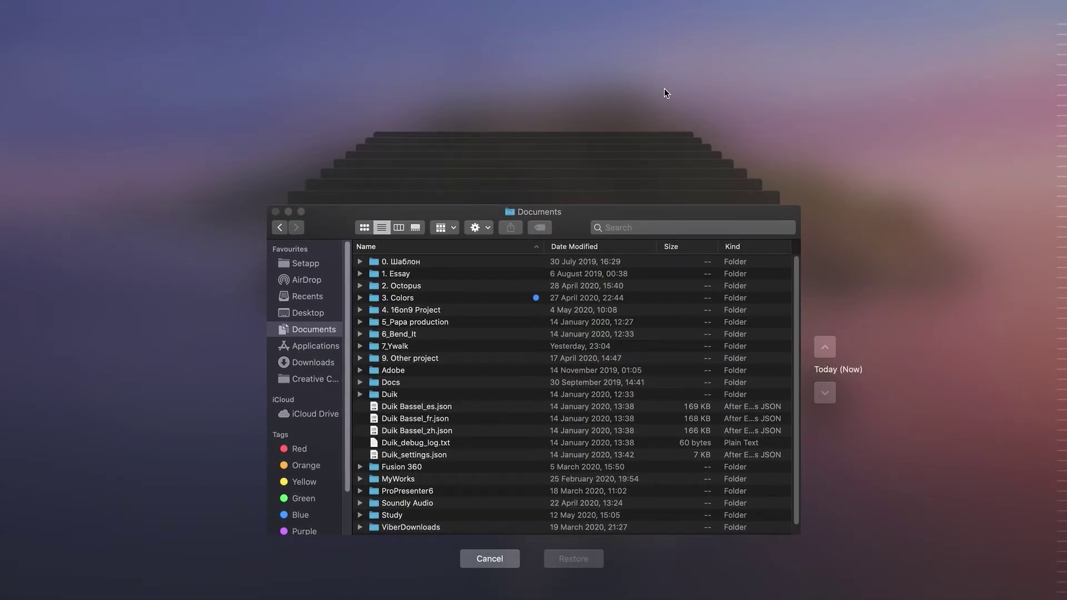
click(490, 559)
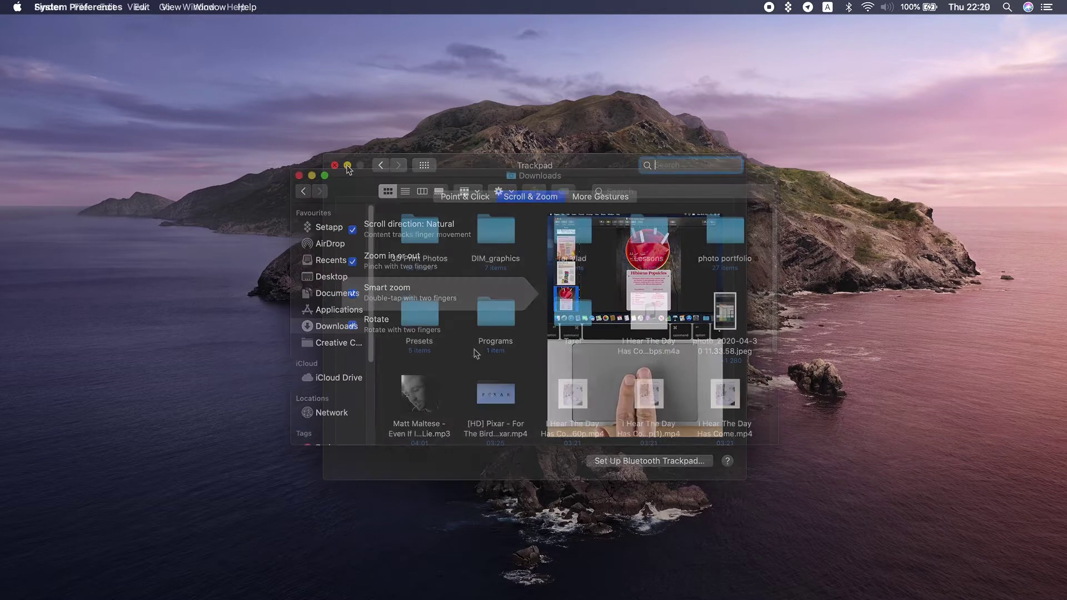
scroll(473, 353, down, 5)
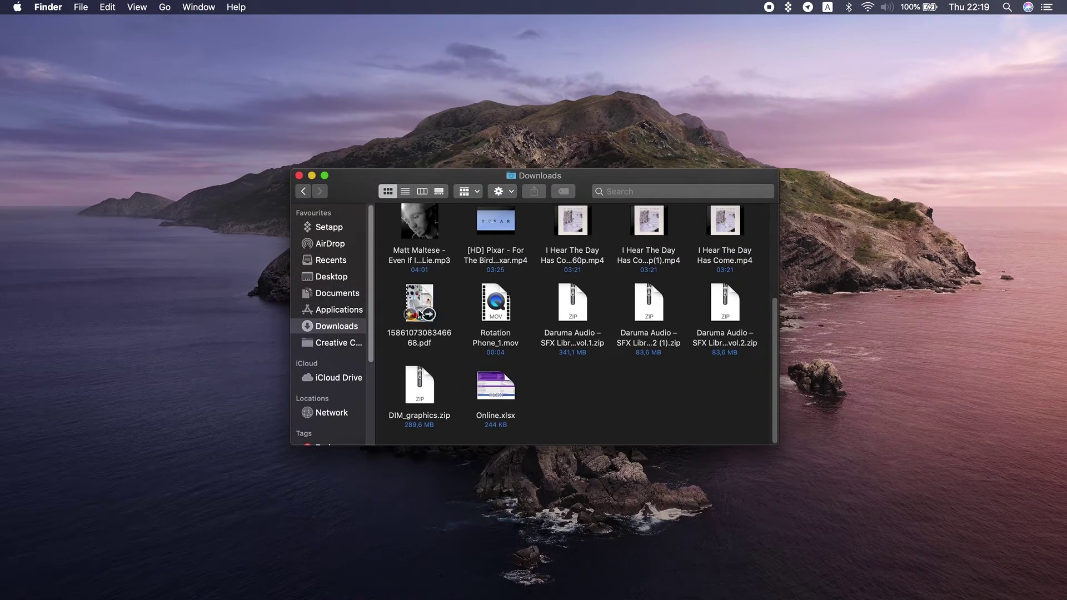
Open the downloaded PDF in Acrobat Reader, view and cancel its Print dialog, then minimize it
double_click(419, 300)
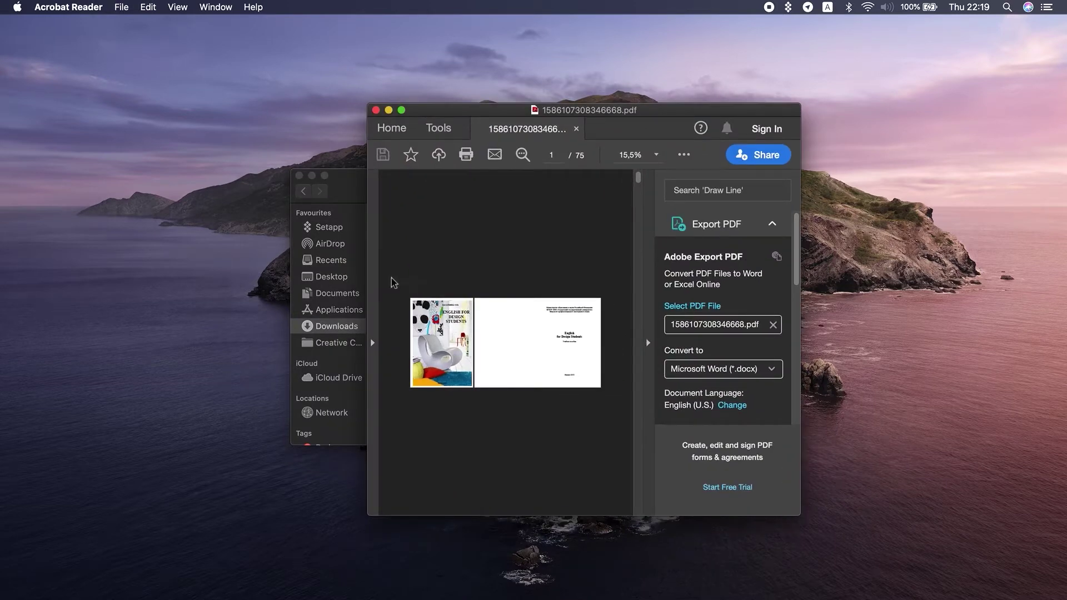
click(121, 9)
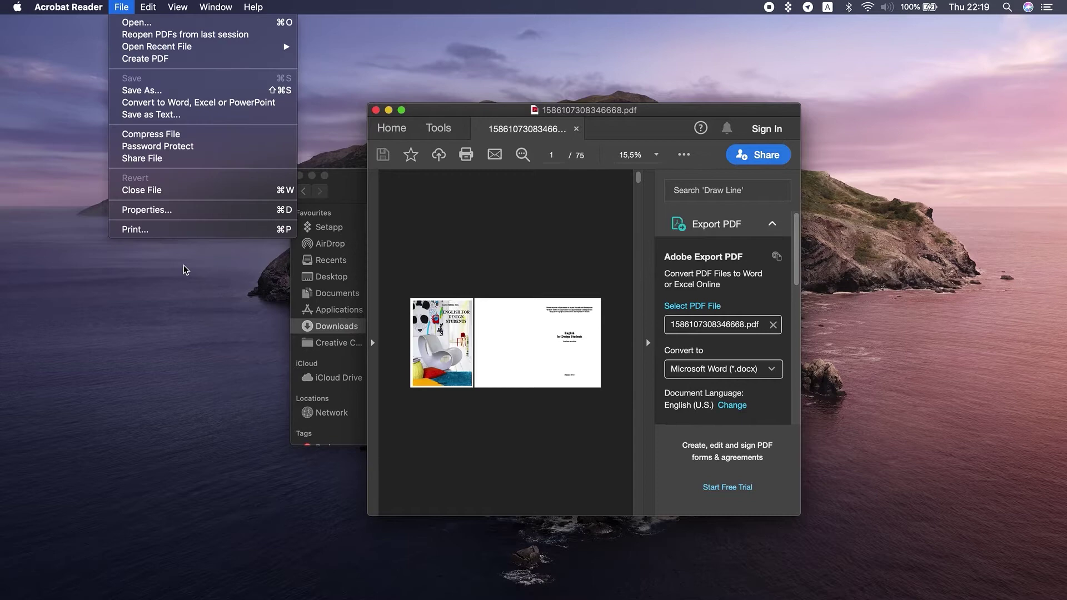
click(170, 229)
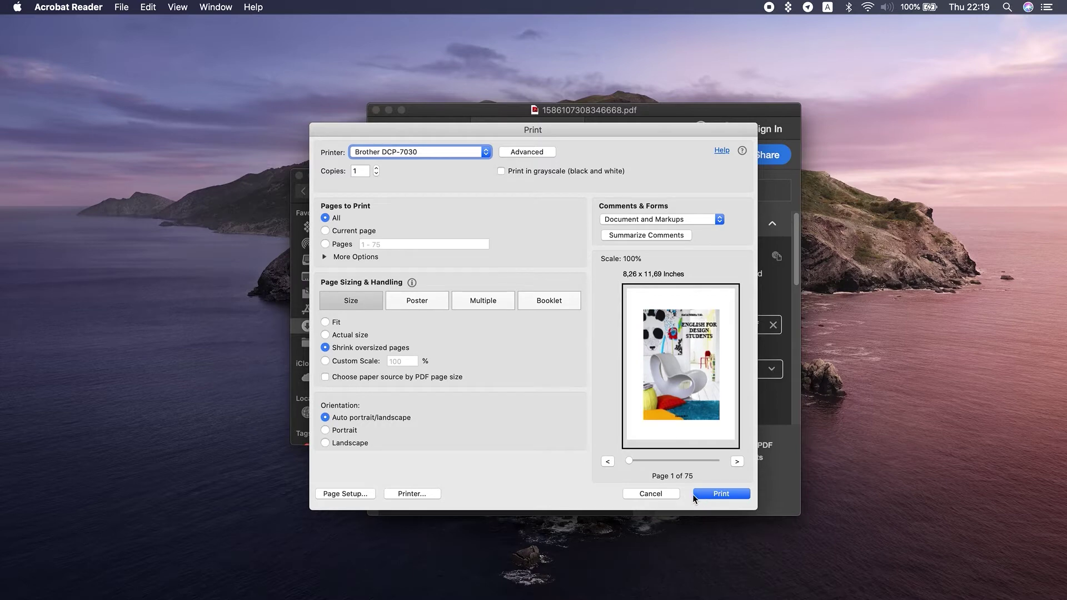
click(666, 493)
click(389, 110)
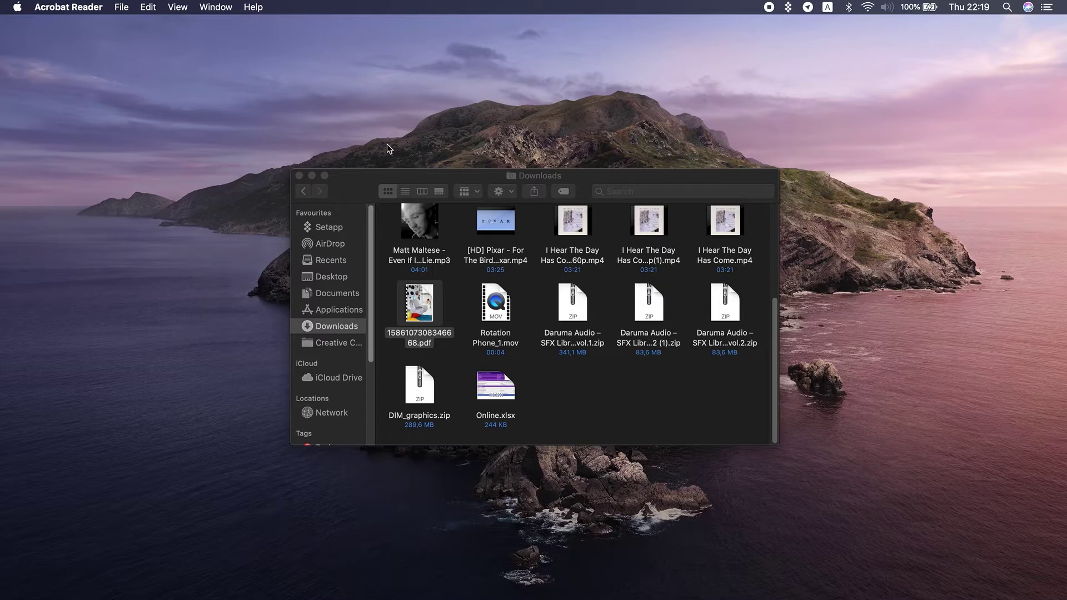
Quick Look the mp3 song and the first I Hear The Day video, then close Downloads
click(439, 239)
mouse_move(419, 220)
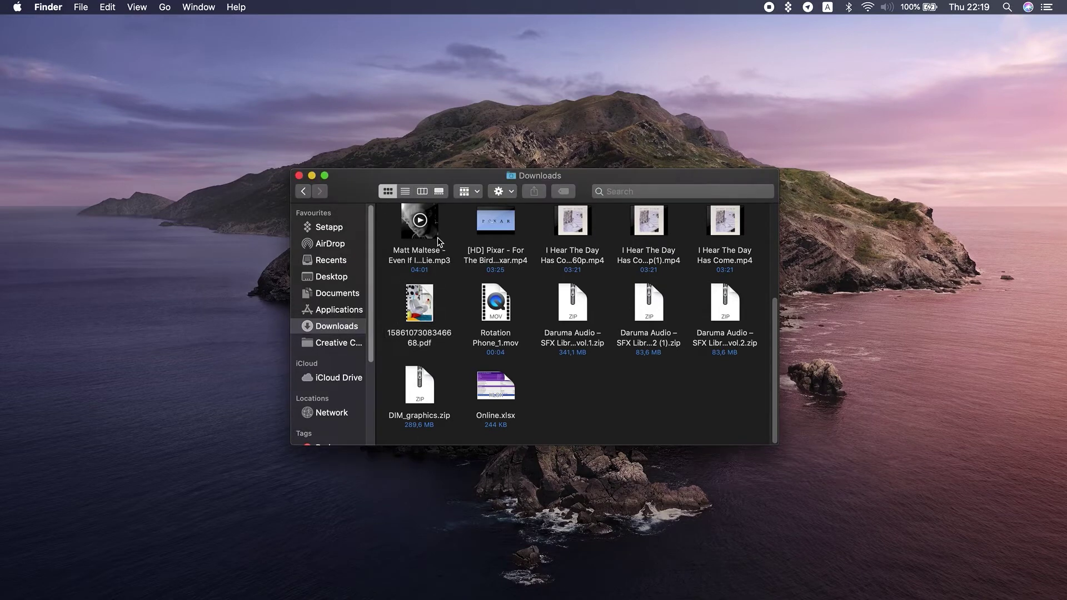
click(439, 241)
key(space)
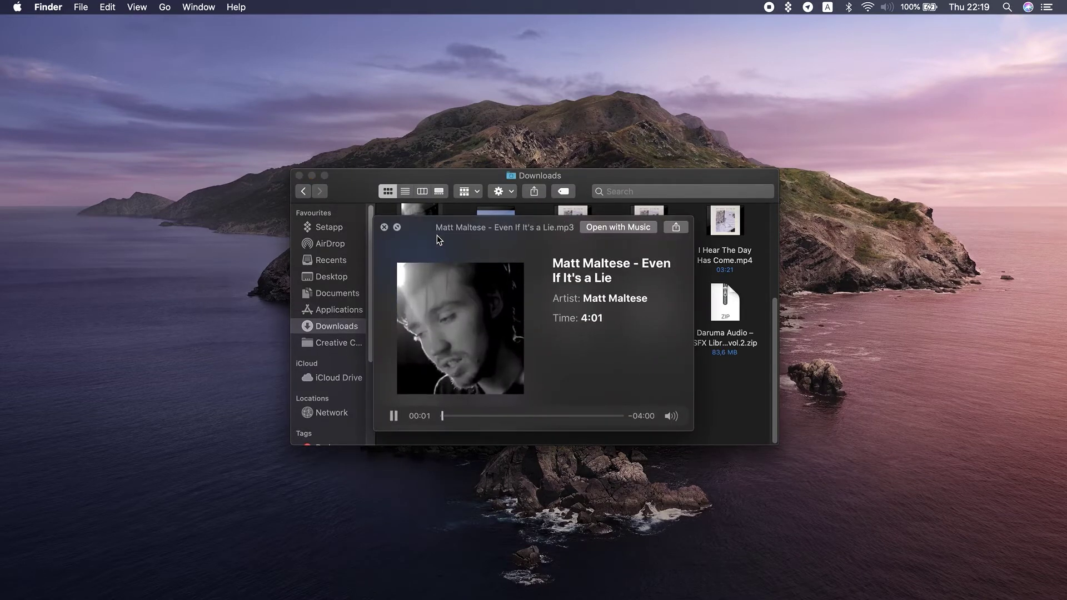
key(space)
click(566, 239)
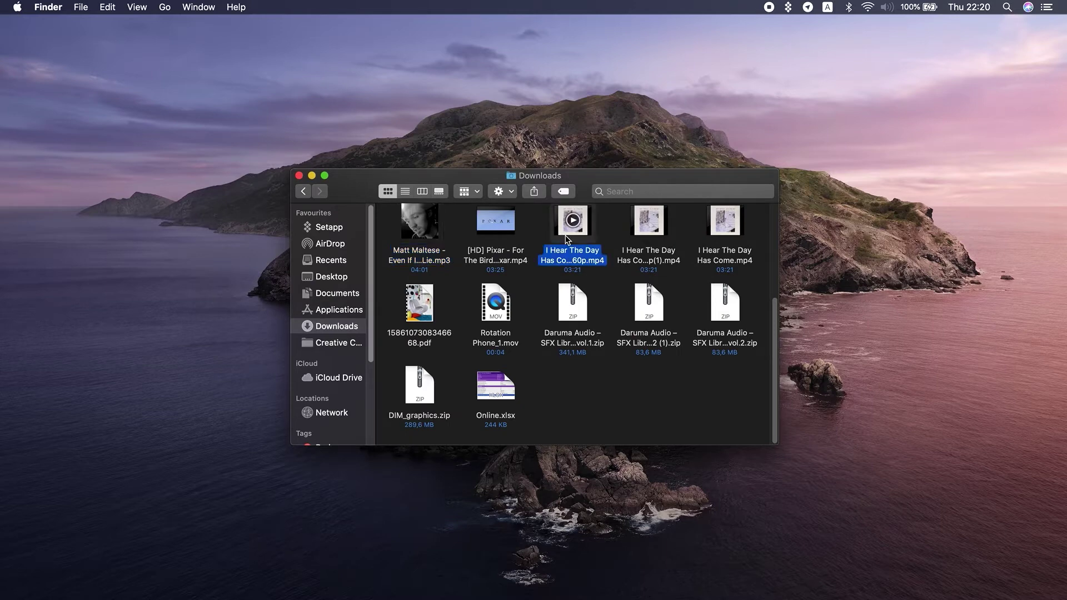
key(space)
key(space)
click(301, 178)
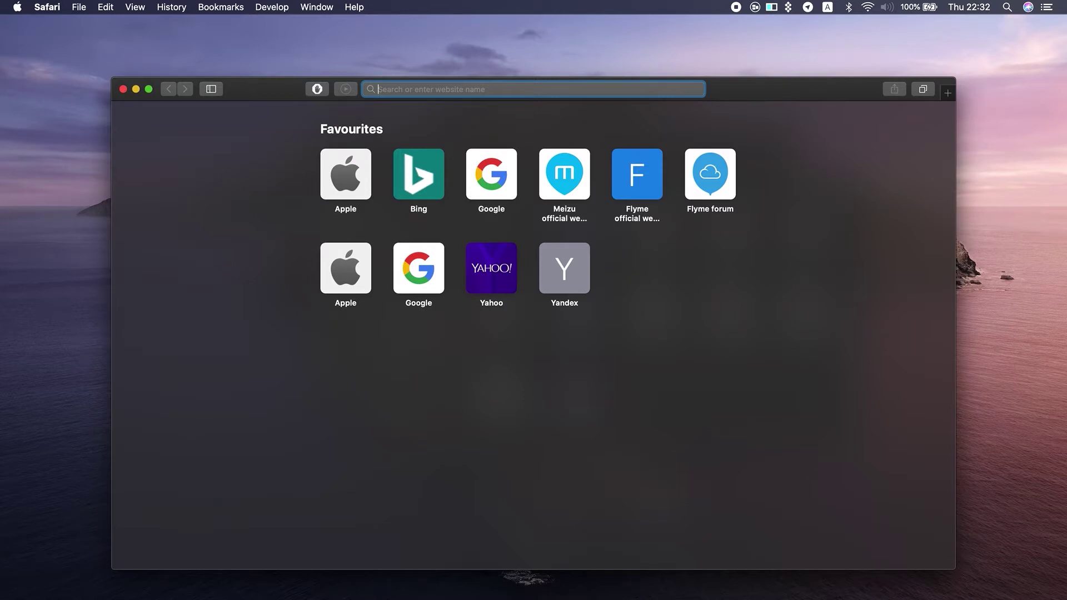
Show Mission Control, return to Safari, and view then close the Mission Control Plus page
key(ctrl+Up)
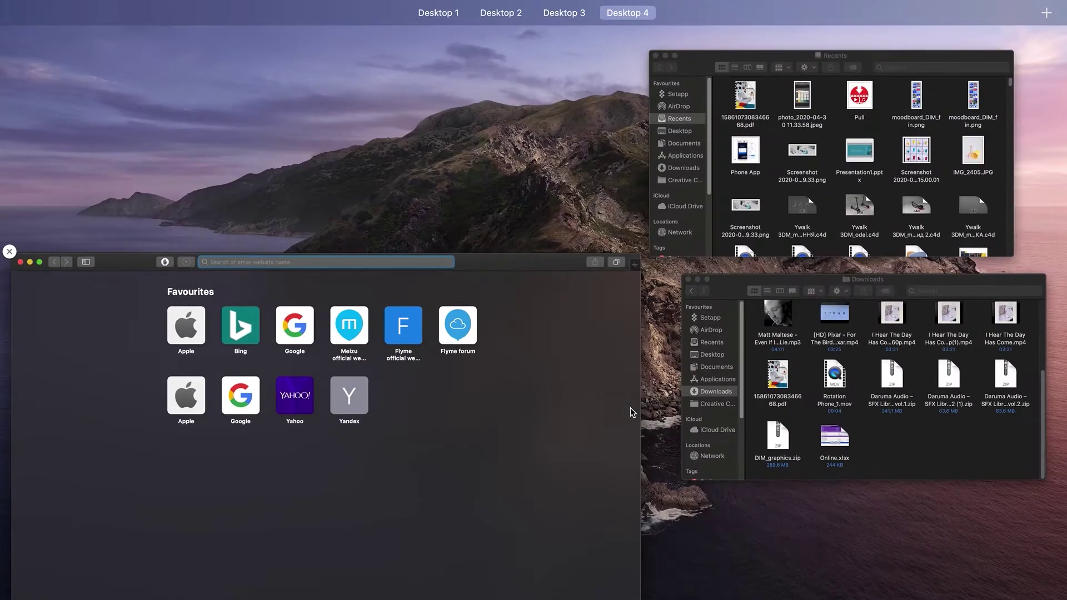
click(575, 350)
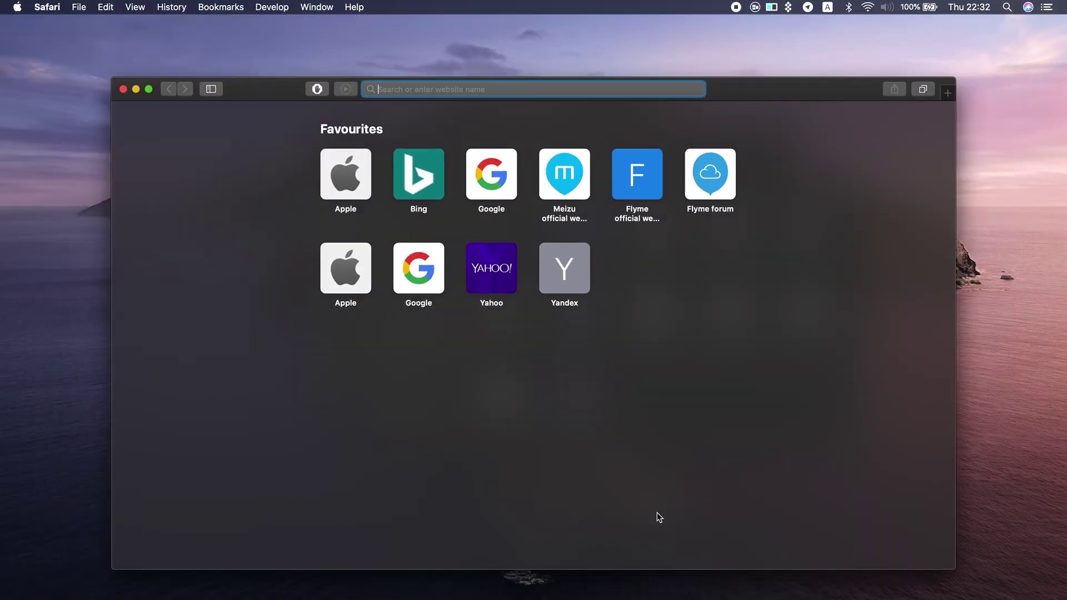
key(super+Tab)
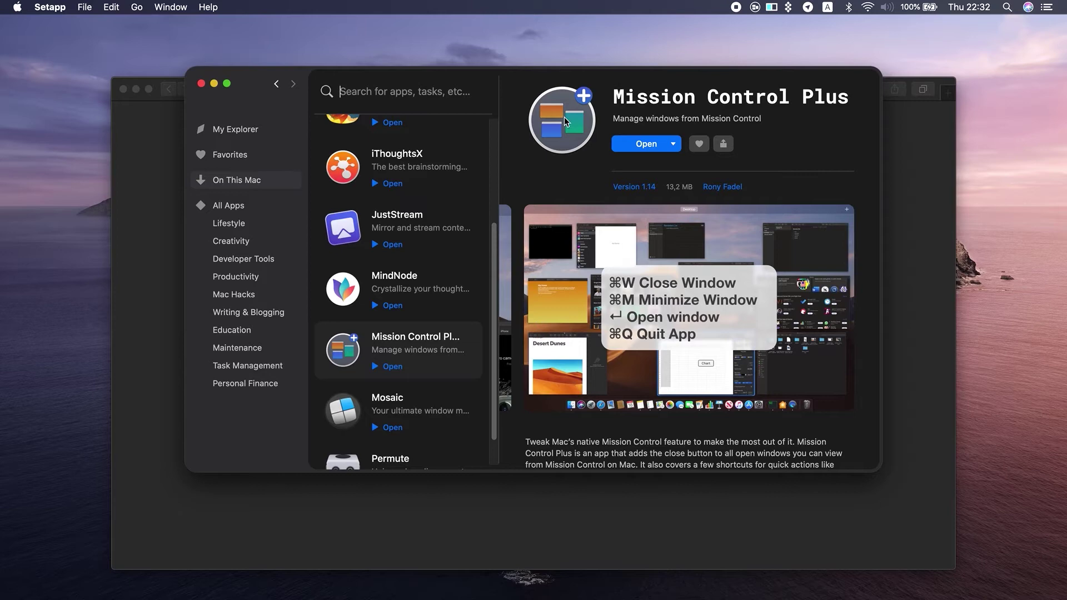
click(201, 84)
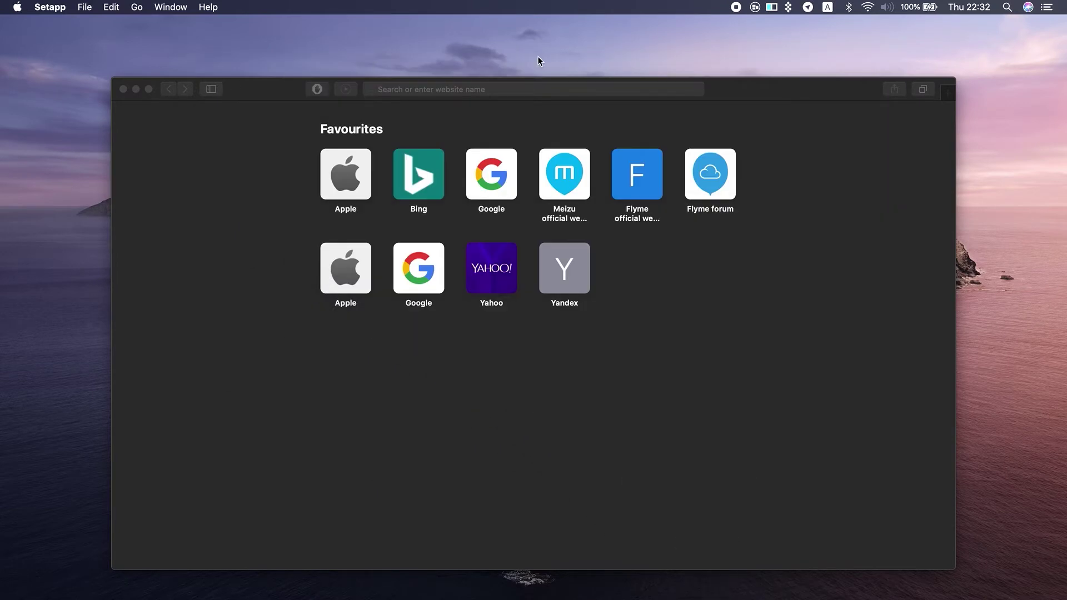
Check Mission Control Plus preferences, then quit the open apps' windows from Mission Control
click(755, 8)
mouse_move(784, 61)
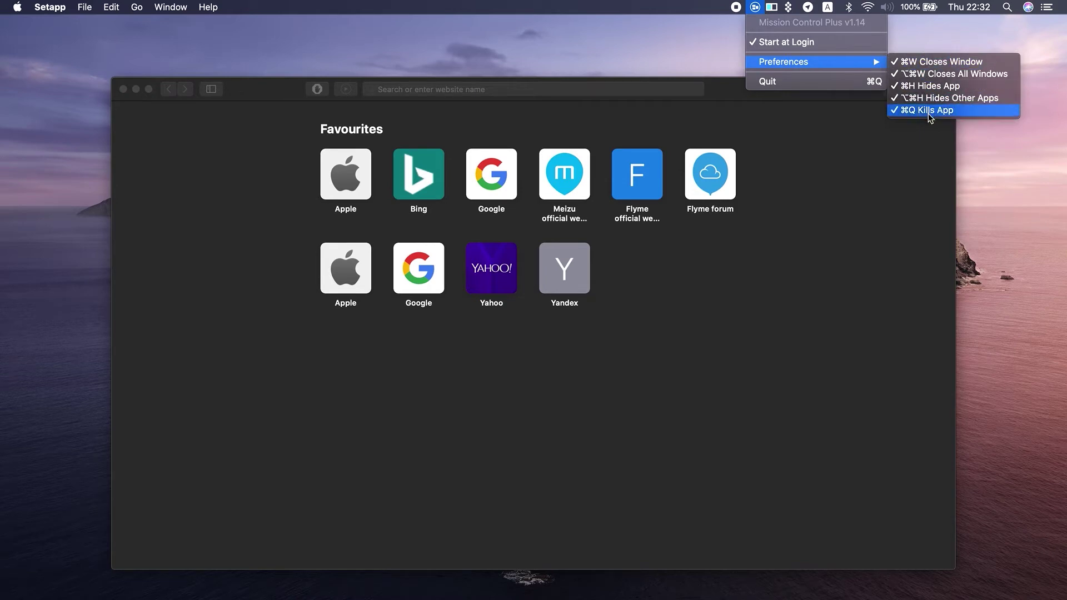
click(835, 196)
key(ctrl+Up)
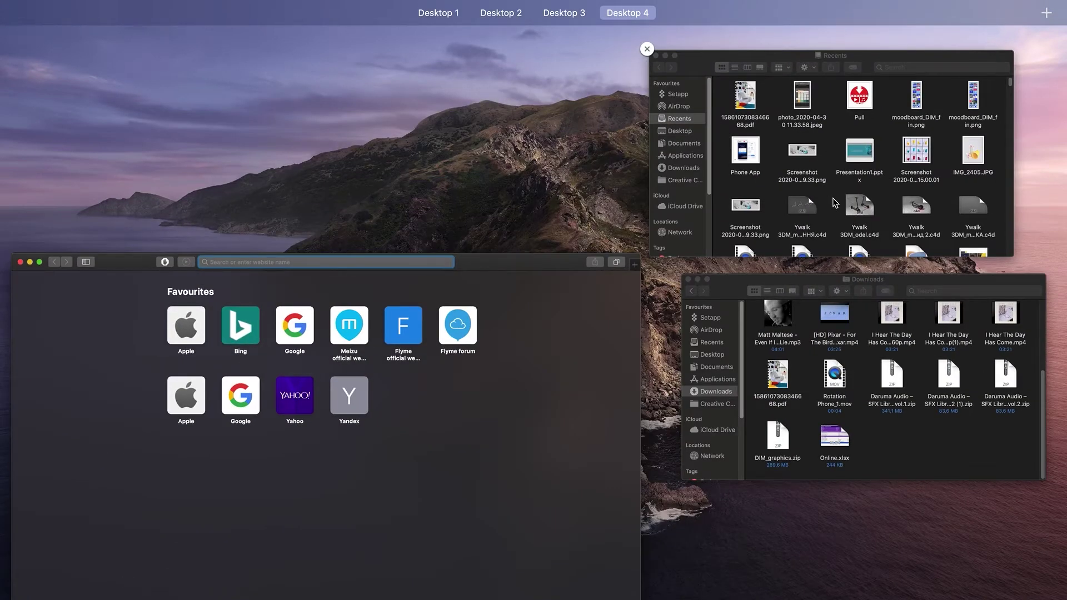
key(F11)
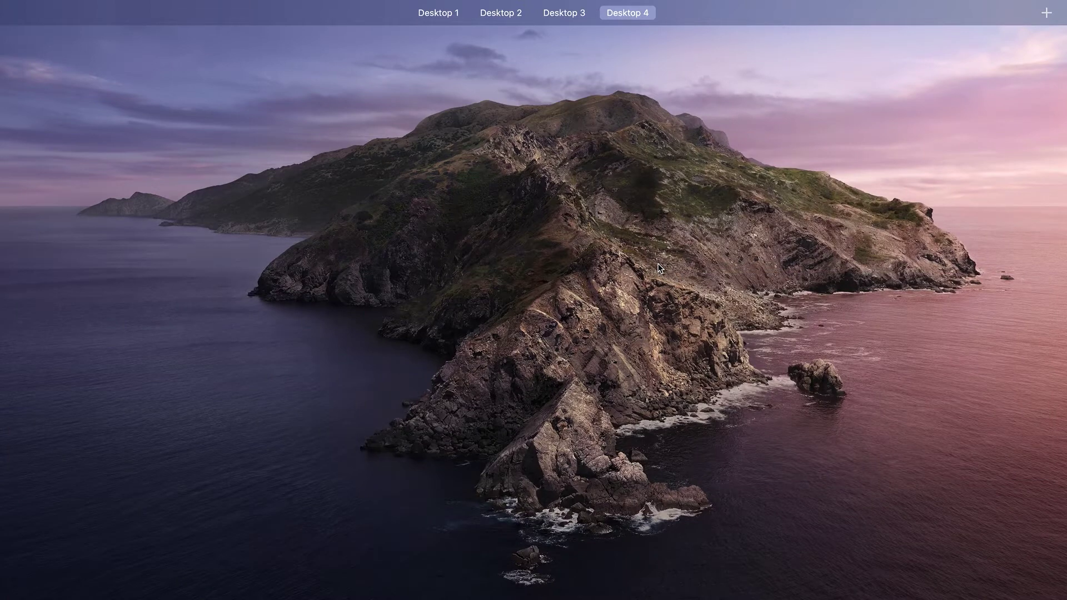
key(Escape)
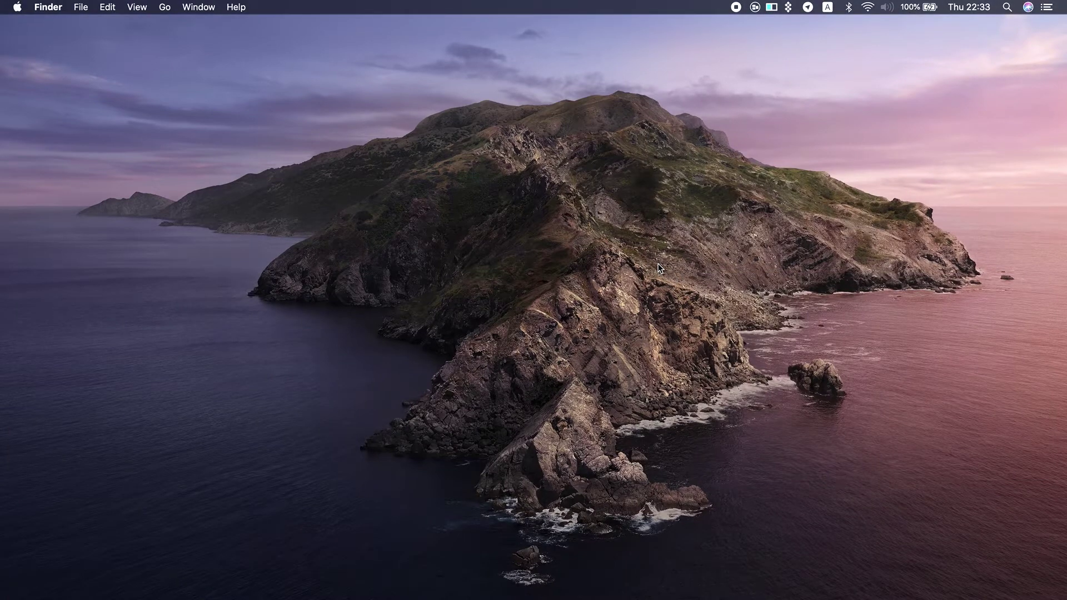
Snap Downloads and Recents Finder windows to half screen, then review Desktops 1–4 in Mission Control
key(F11)
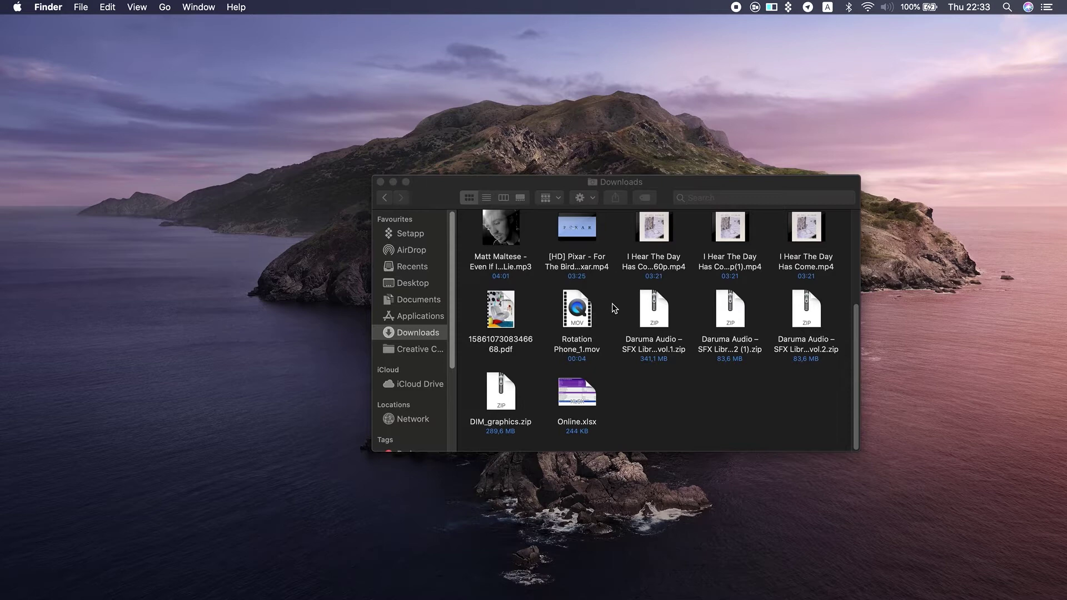
mouse_move(616, 182)
mouse_down()
mouse_move(606, 198)
mouse_move(510, 46)
mouse_up()
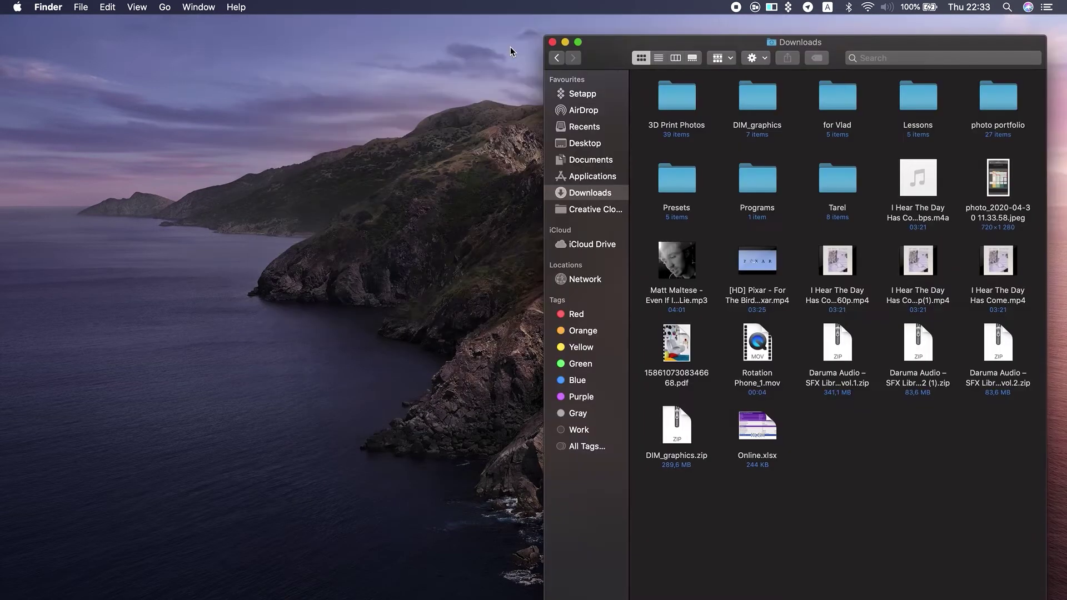
right_click(362, 595)
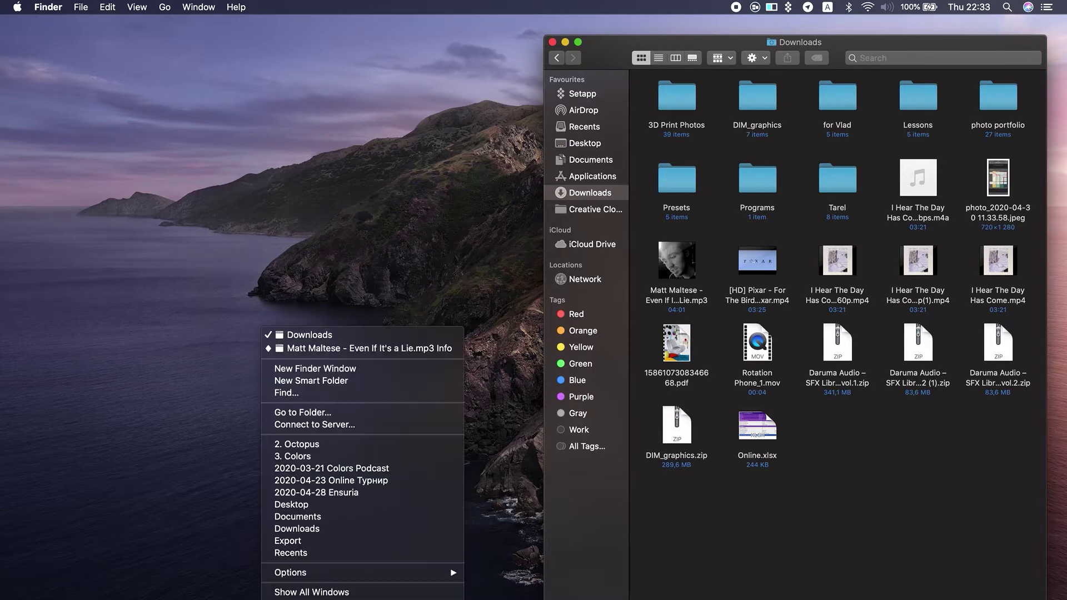
click(315, 368)
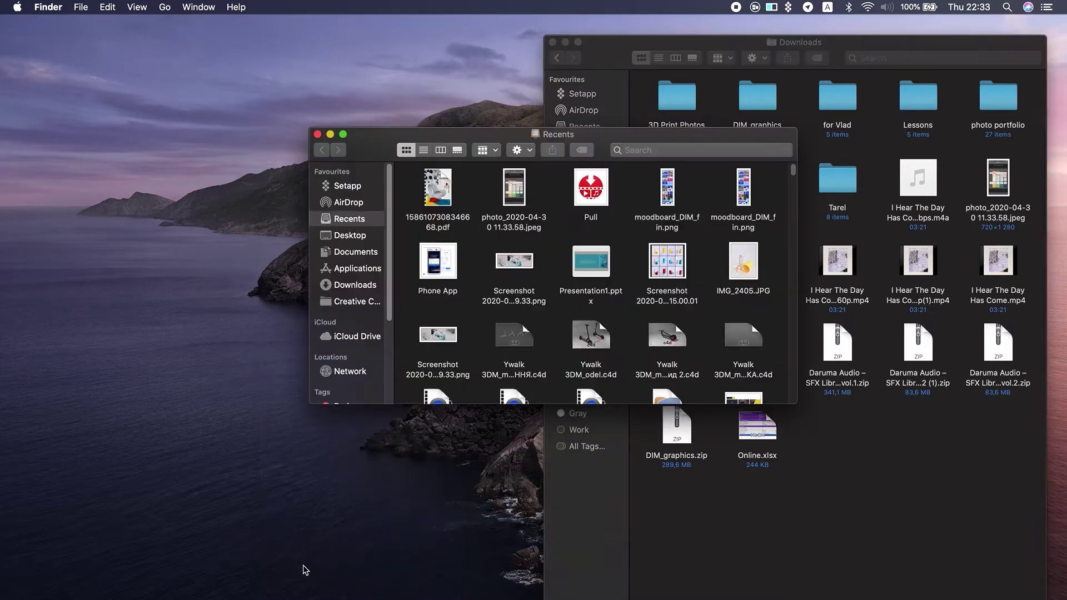
drag(530, 147, 486, 46)
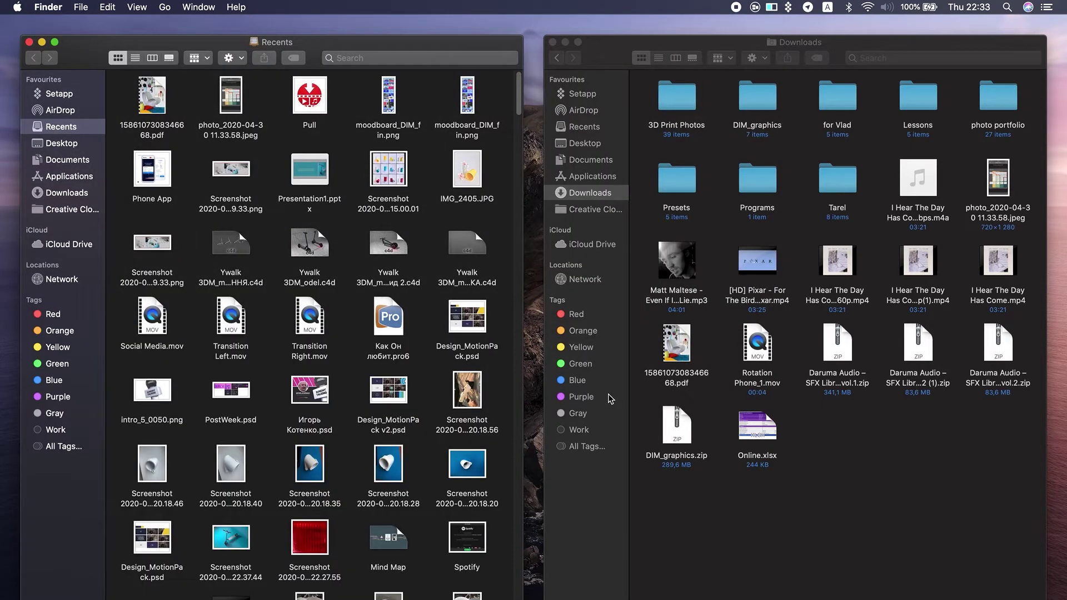
key(ctrl+Up)
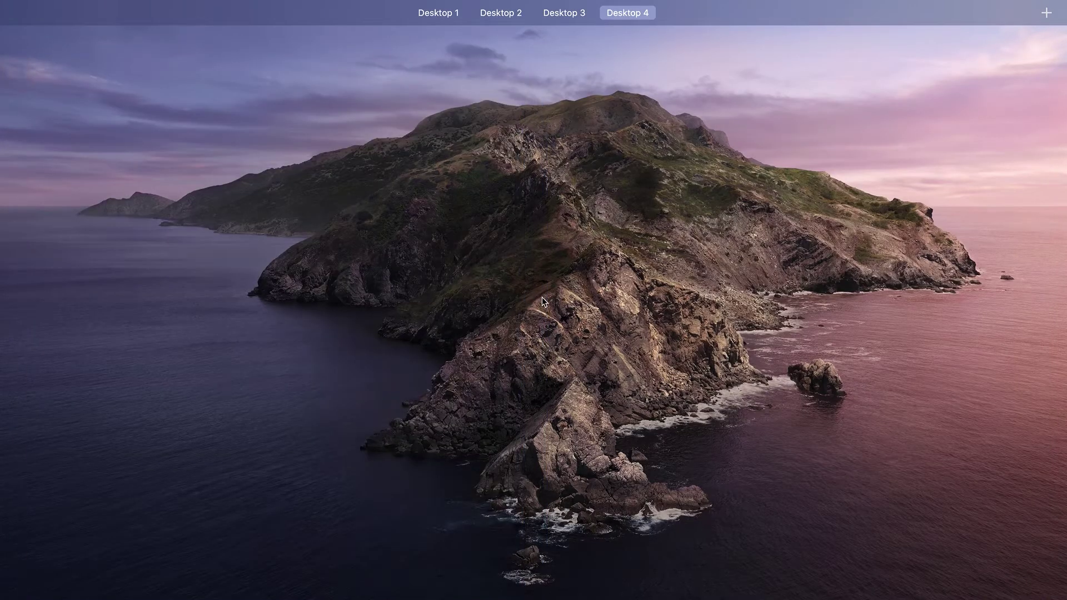
key(Escape)
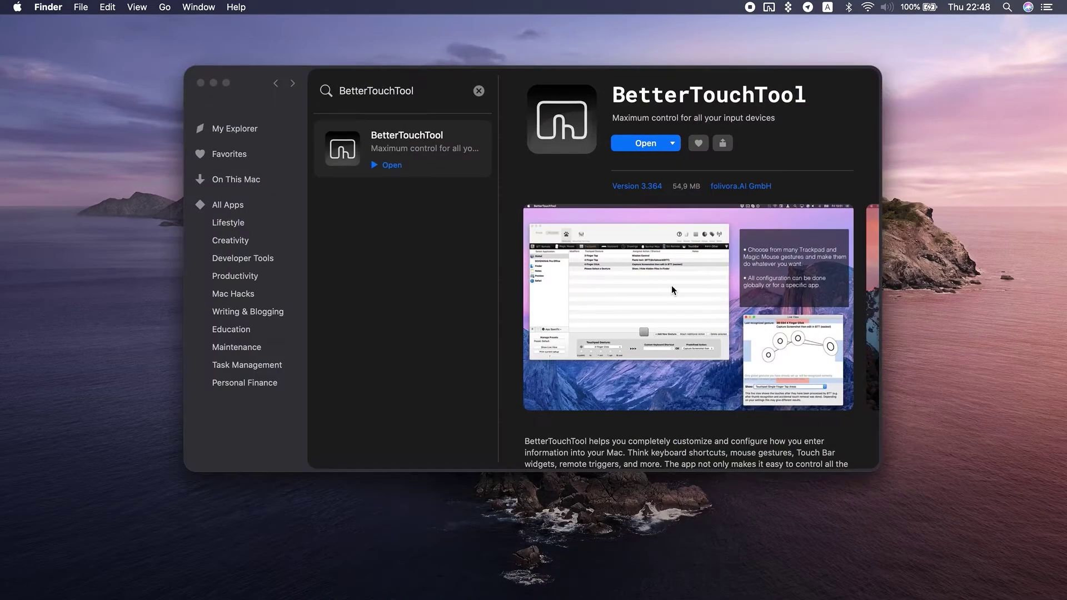
Launch BetterTouchTool and add a 2 Finger Double-Tap trackpad trigger for all apps
click(647, 145)
click(213, 83)
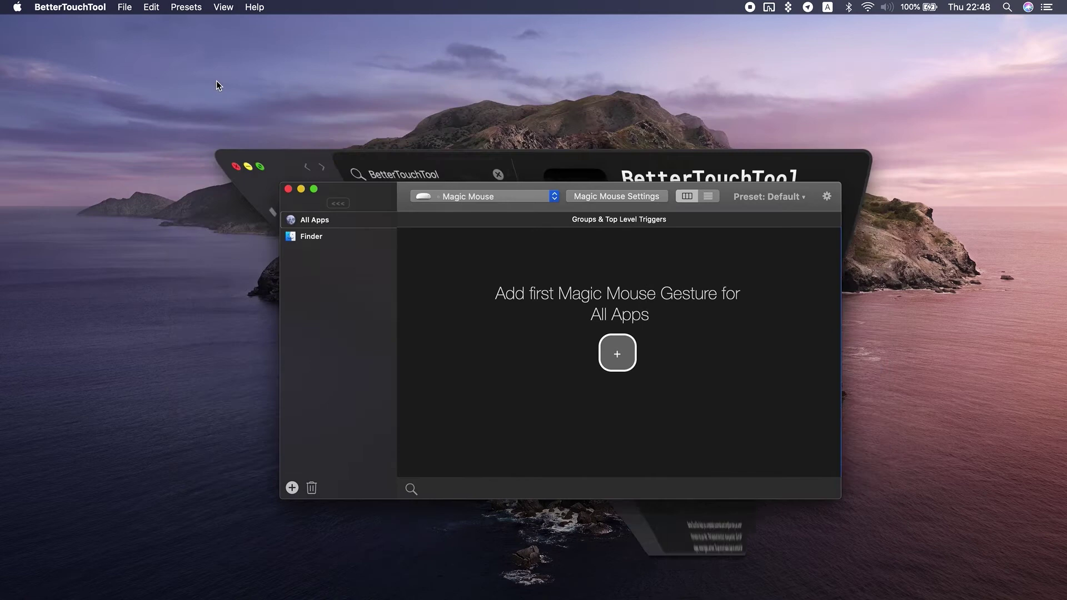
click(417, 198)
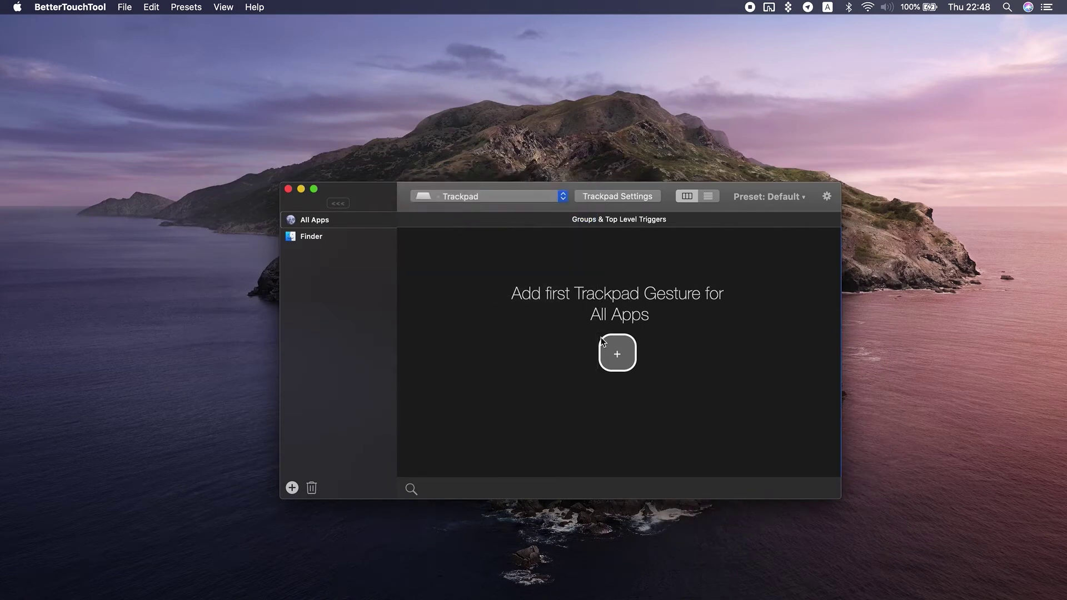
click(616, 353)
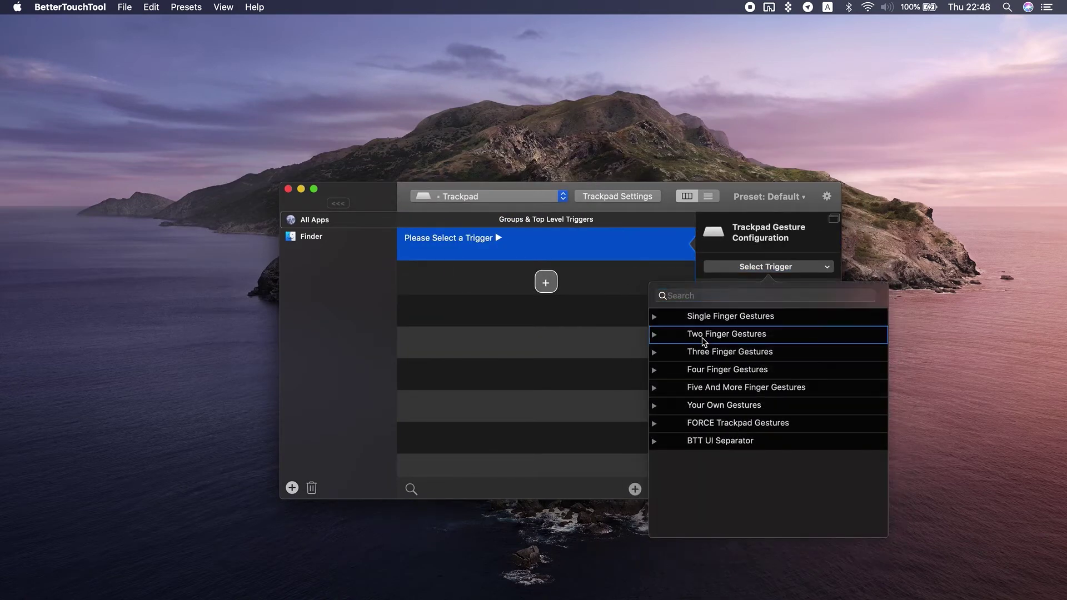
click(682, 340)
click(722, 368)
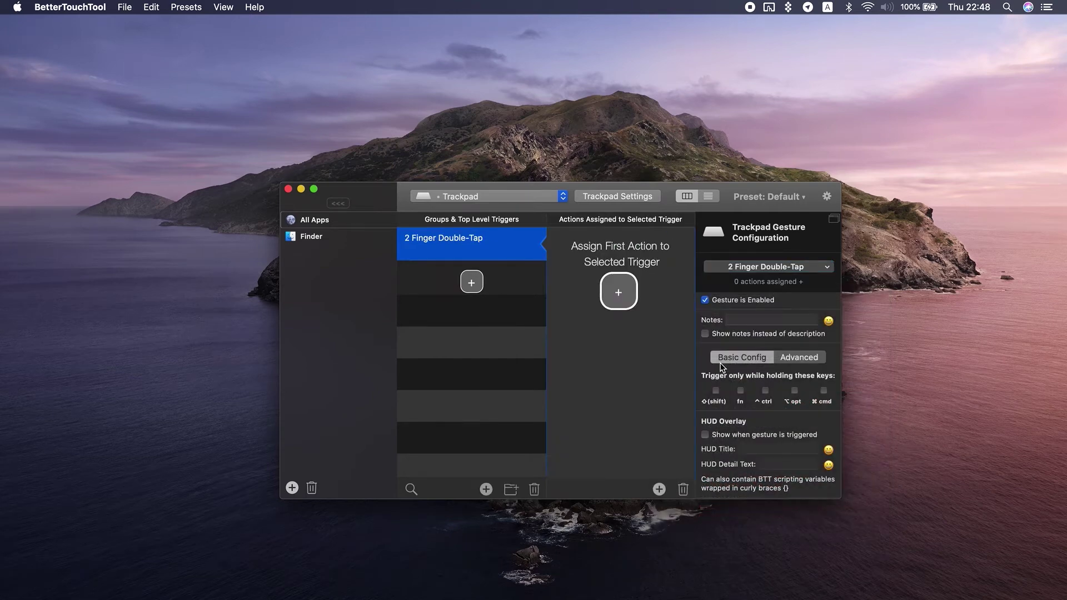
Assign Capture Screenshot (Configurable) to the gesture, save its options, and capture a test region
click(621, 291)
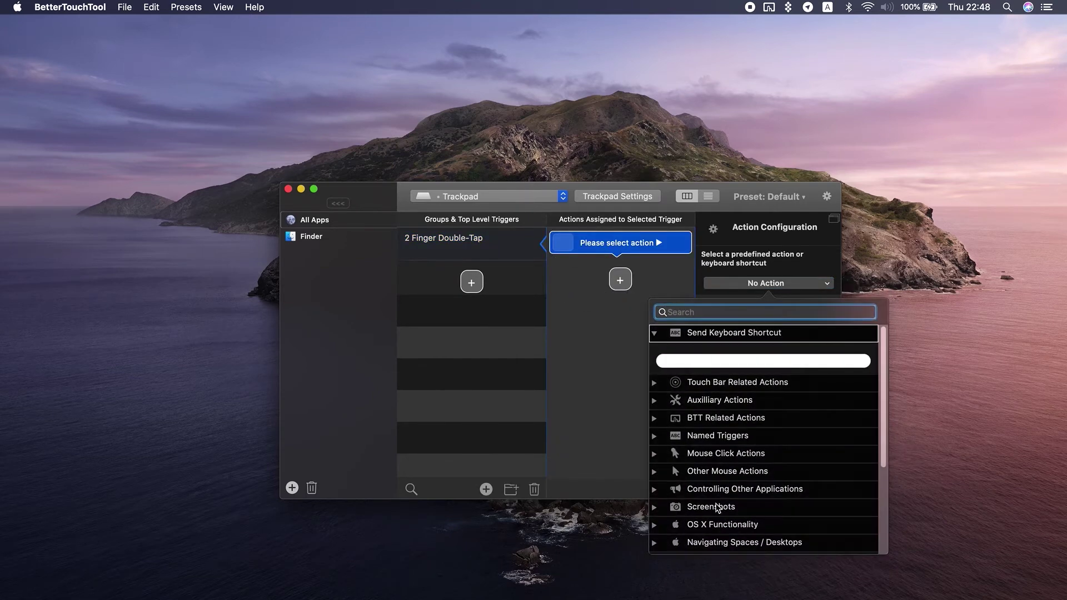
click(717, 508)
scroll(716, 507, down, 3)
scroll(717, 508, down, 1)
click(730, 497)
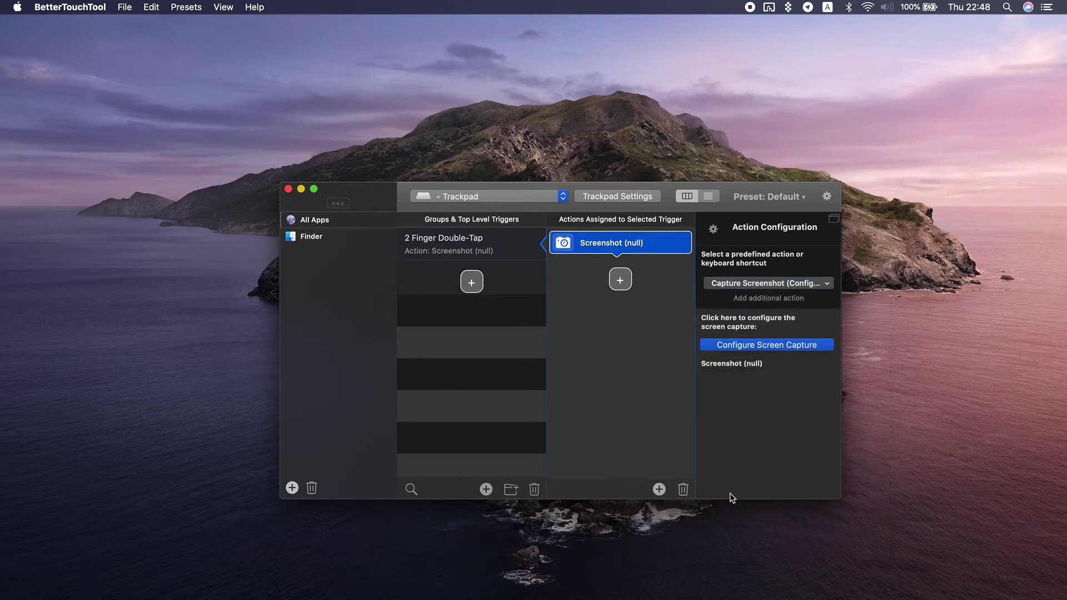
click(739, 345)
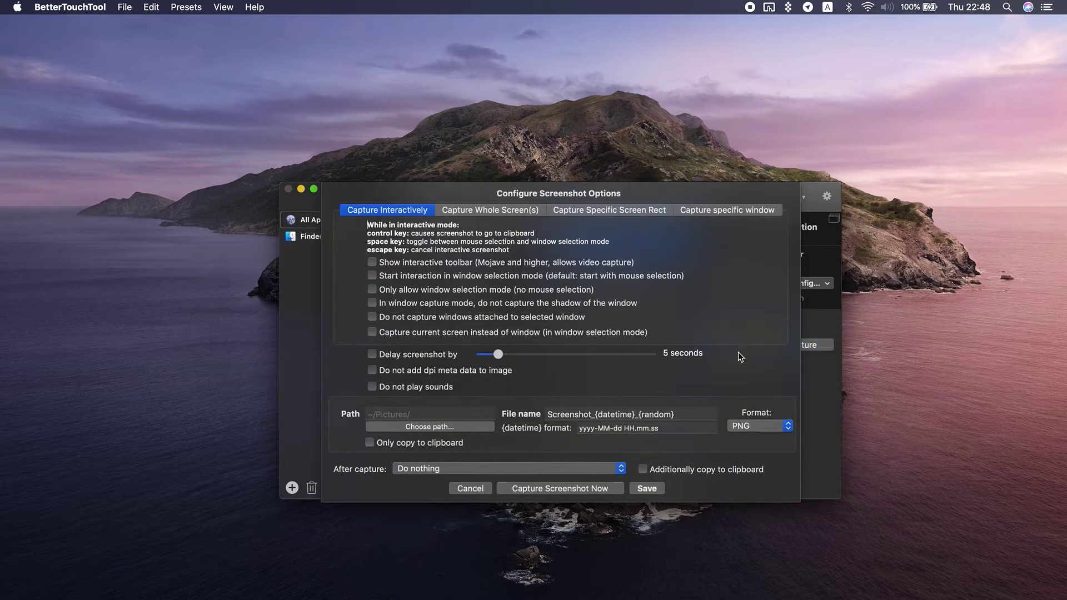
click(650, 490)
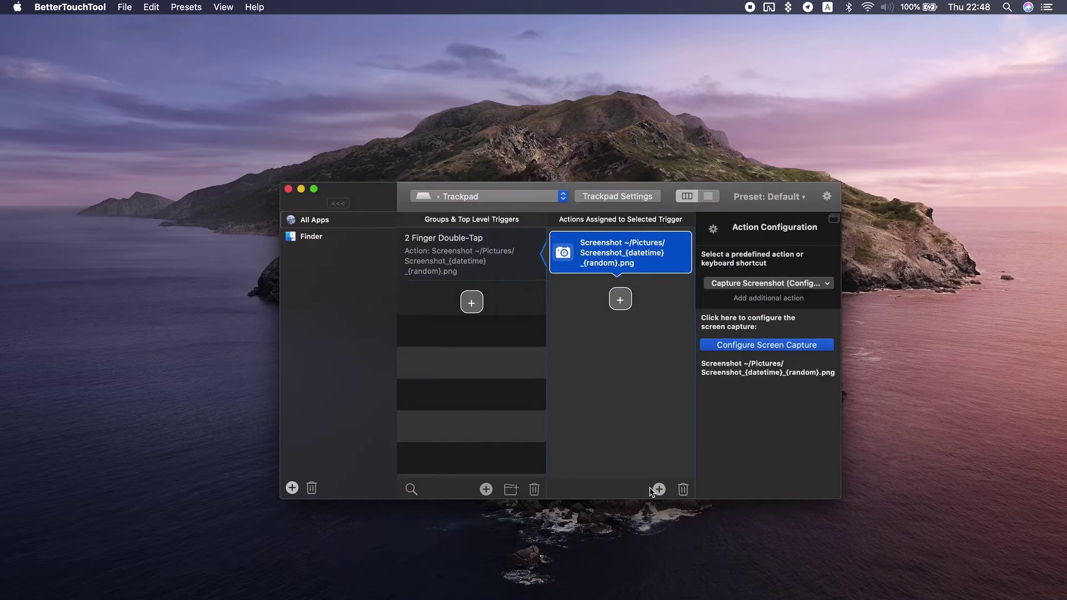
click(354, 326)
mouse_move(197, 85)
mouse_down()
mouse_move(471, 405)
mouse_move(753, 431)
mouse_up()
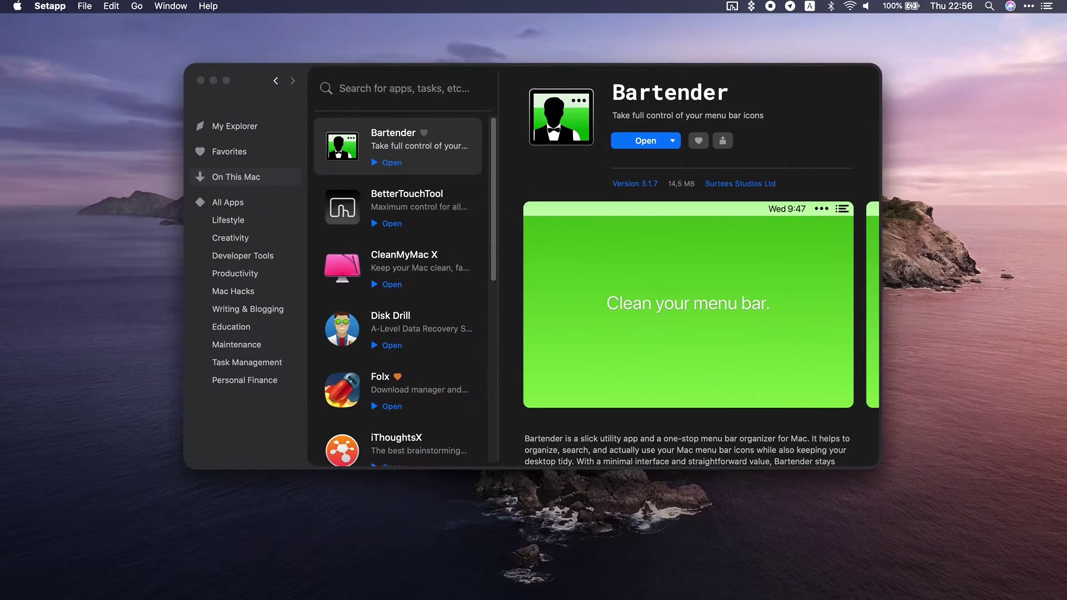
Launch Bartender and set BetterTouchTool's menu bar item to Hide, then back to Show
click(644, 142)
click(213, 80)
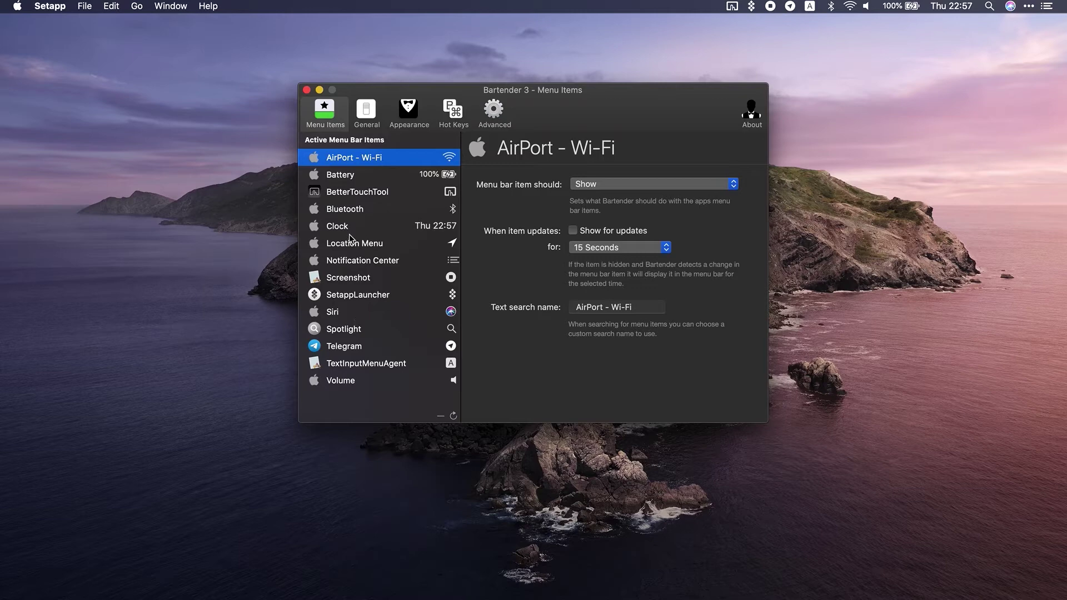
click(356, 192)
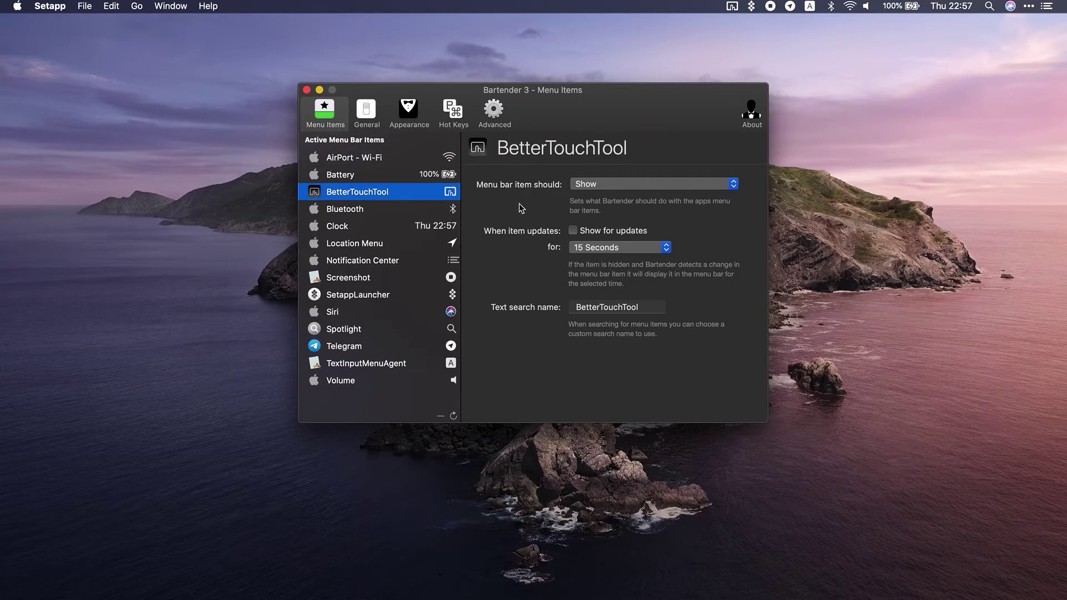
click(587, 185)
click(590, 194)
click(593, 185)
click(592, 175)
Close Bartender's settings, then collapse and restore the menu bar status icons
click(307, 90)
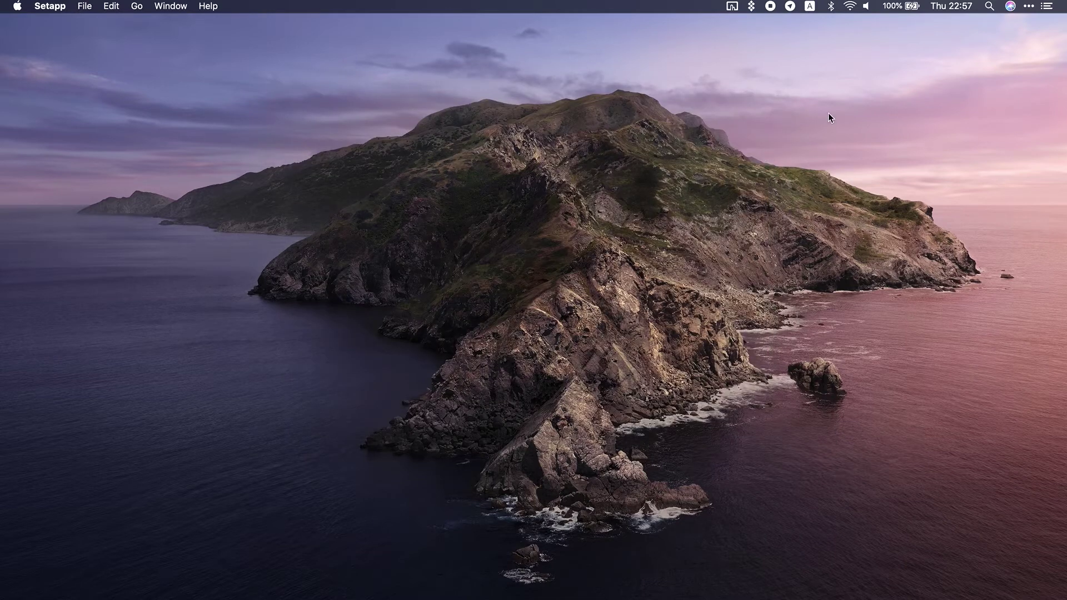
click(1027, 8)
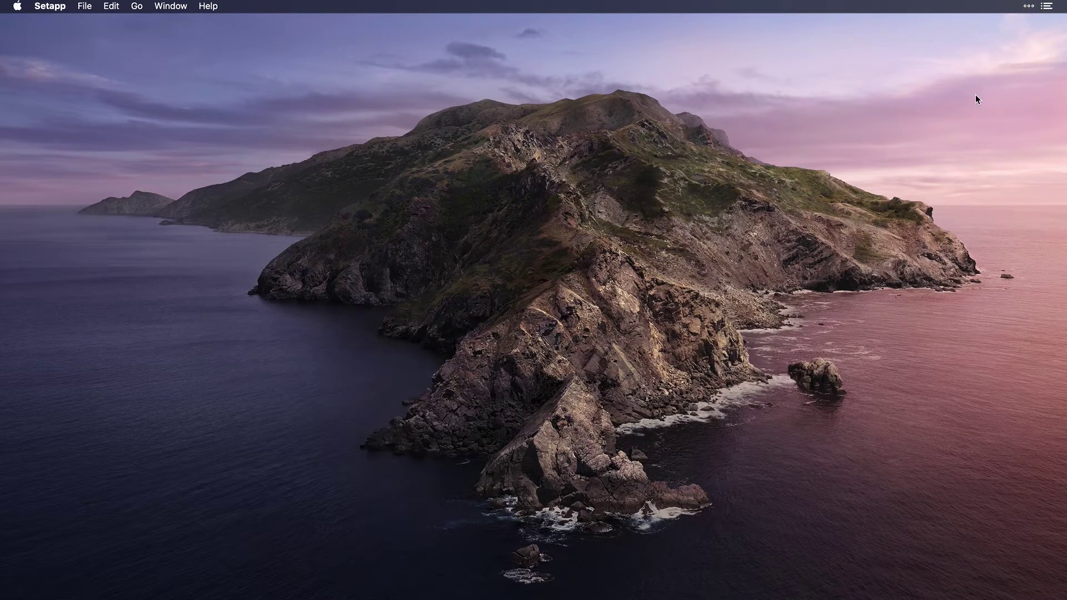
click(1029, 7)
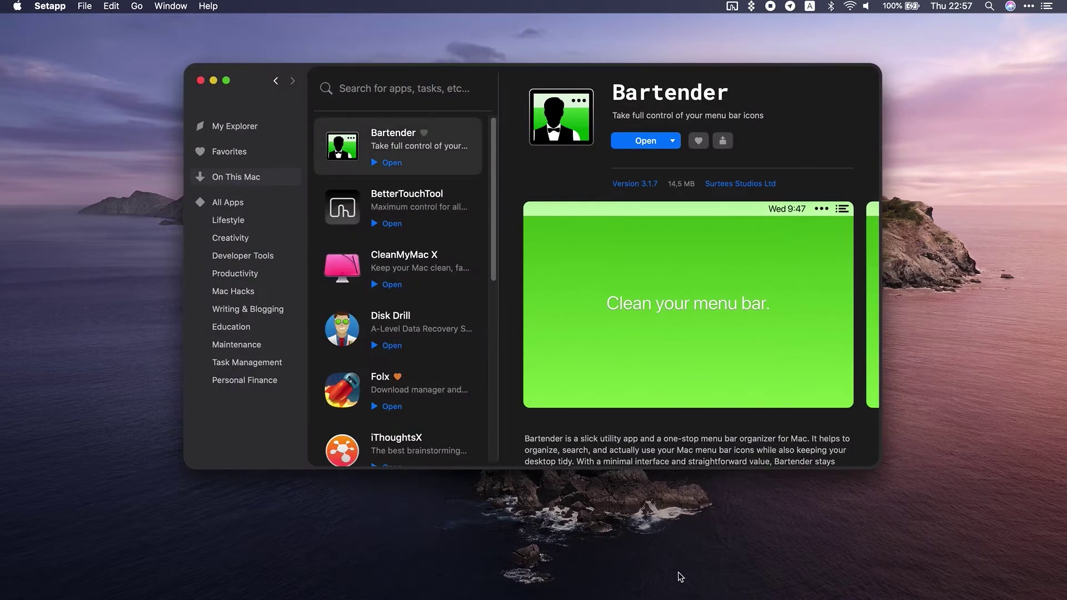
Launch uBar from Setapp's list of installed apps
click(258, 178)
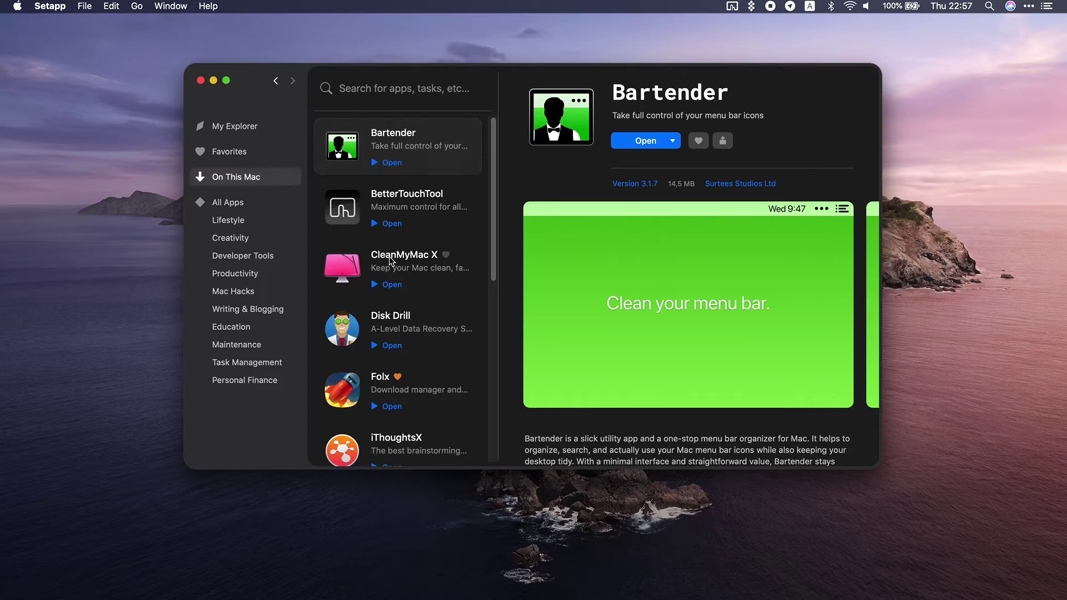
scroll(389, 256, down, 2)
scroll(390, 256, down, 3)
scroll(390, 255, down, 3)
scroll(390, 256, down, 3)
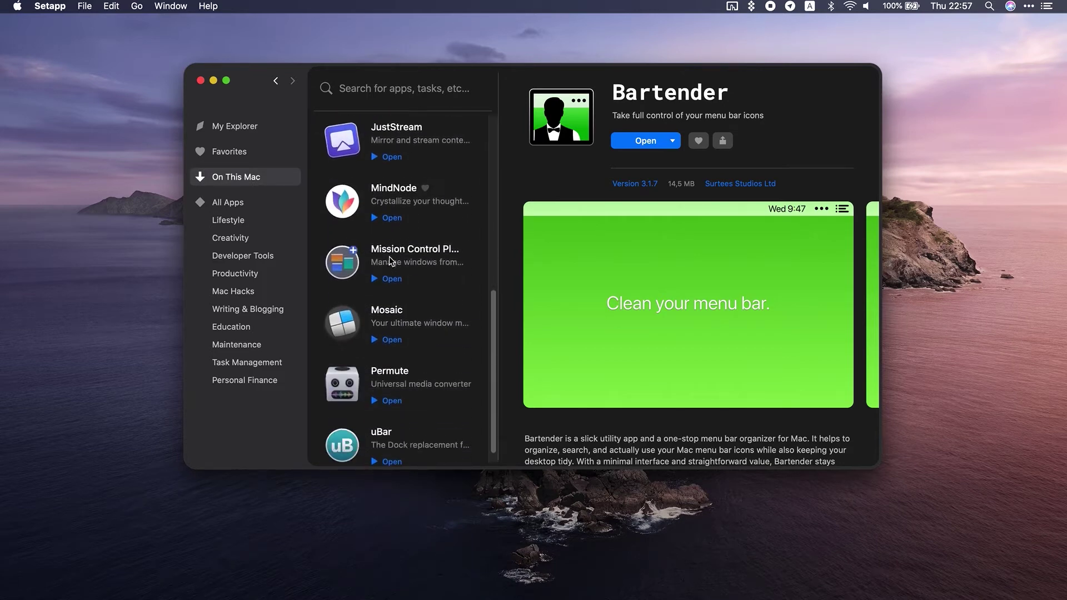
scroll(389, 256, down, 2)
click(354, 428)
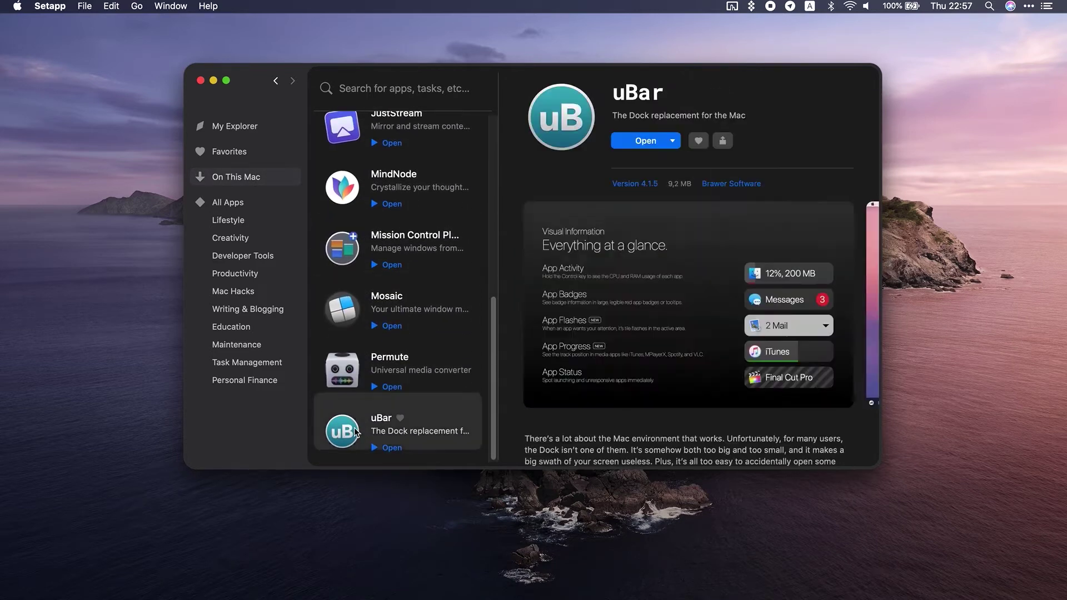
click(643, 142)
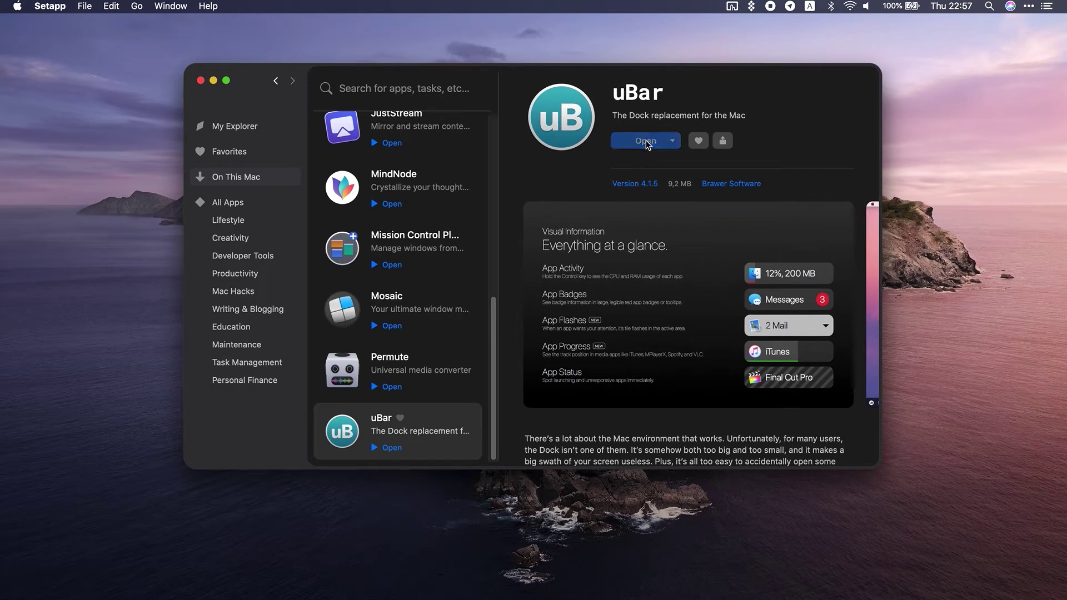
click(212, 81)
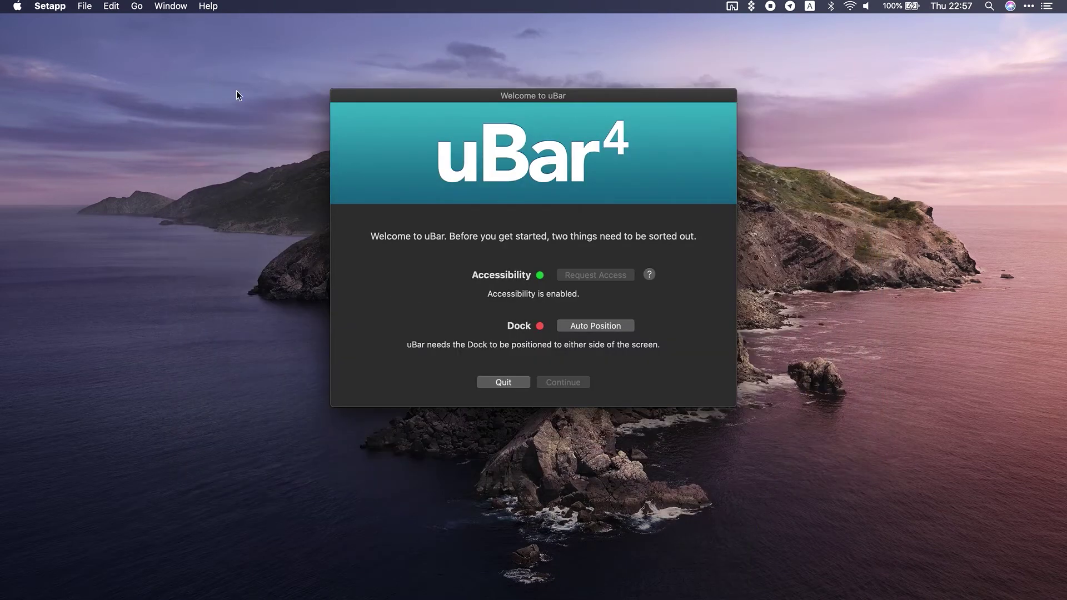
Auto-position the Dock, finish uBar's welcome setup, close Preferences, and check the taskbar calendar
click(606, 326)
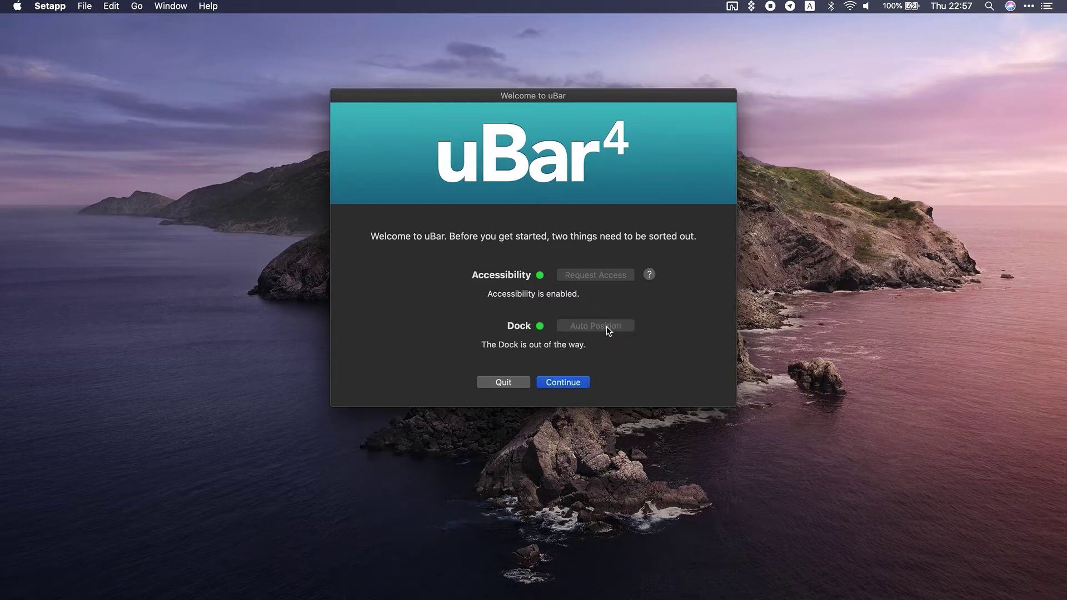
click(568, 384)
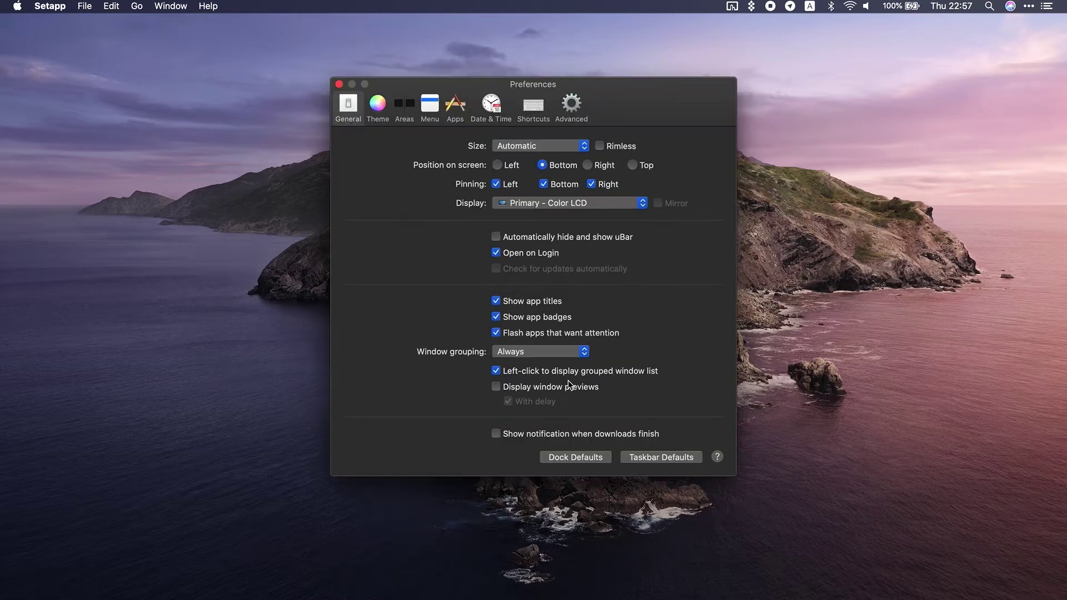
click(339, 85)
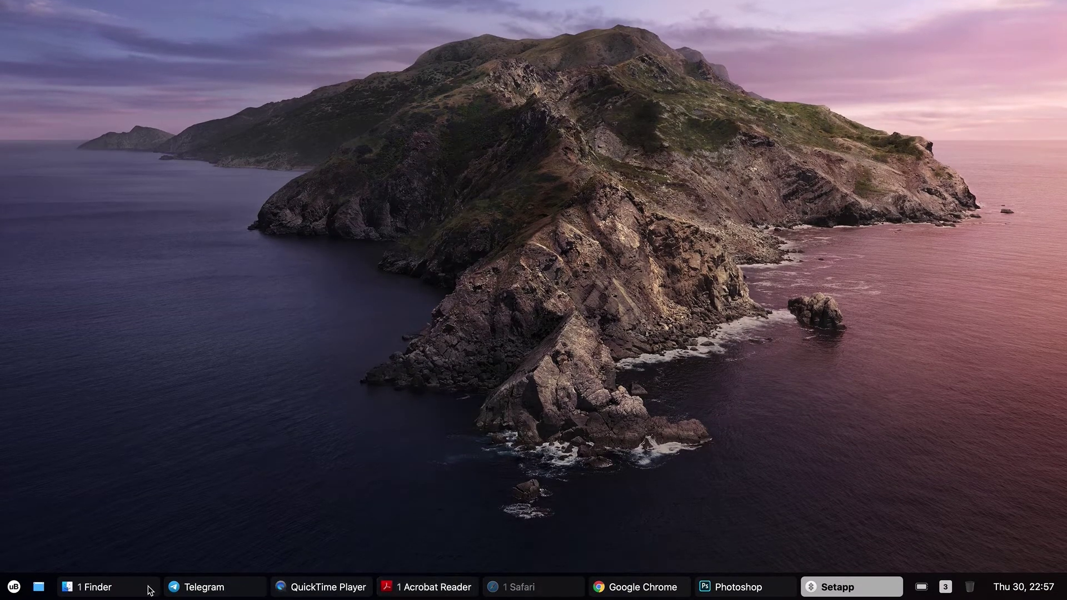
click(1020, 587)
click(1016, 586)
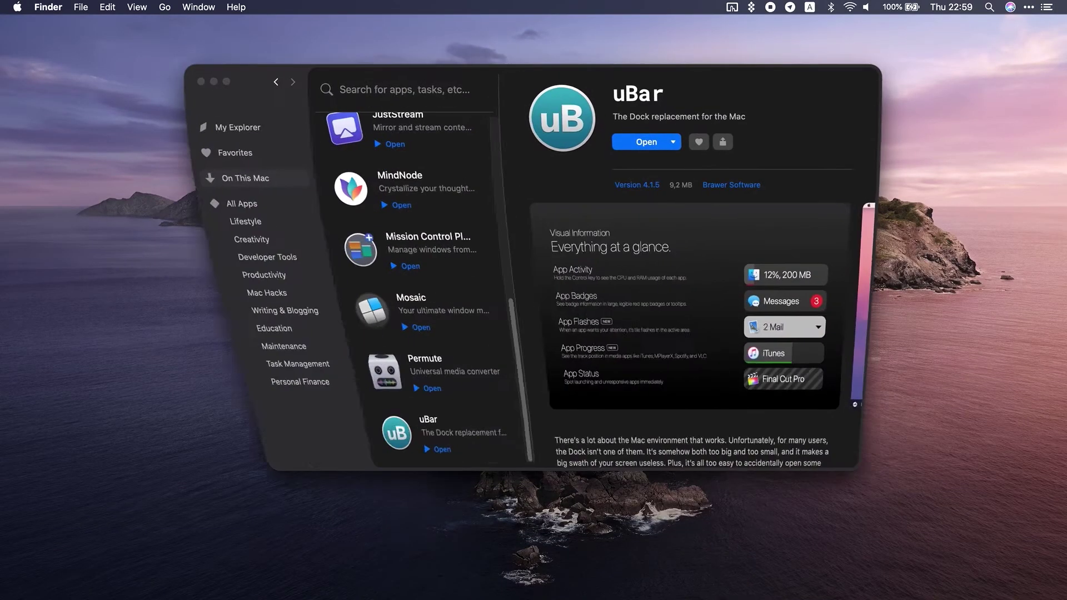
scroll(370, 288, up, 5)
scroll(369, 288, up, 5)
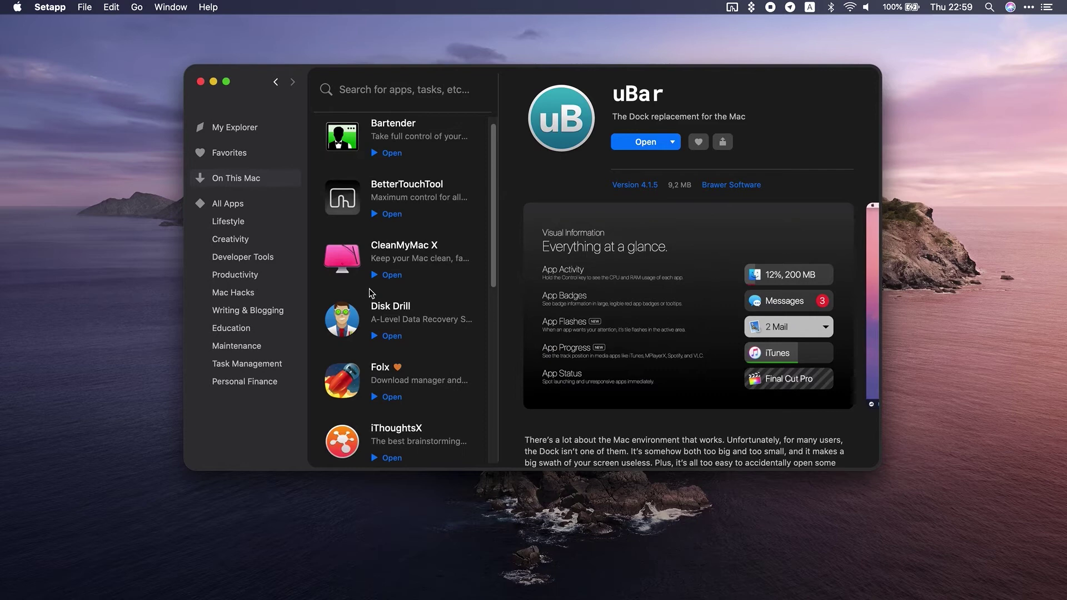
Launch CleanMyMac X, run a Smart Scan, and run the recommended tasks to remove 748.6 MB
click(393, 254)
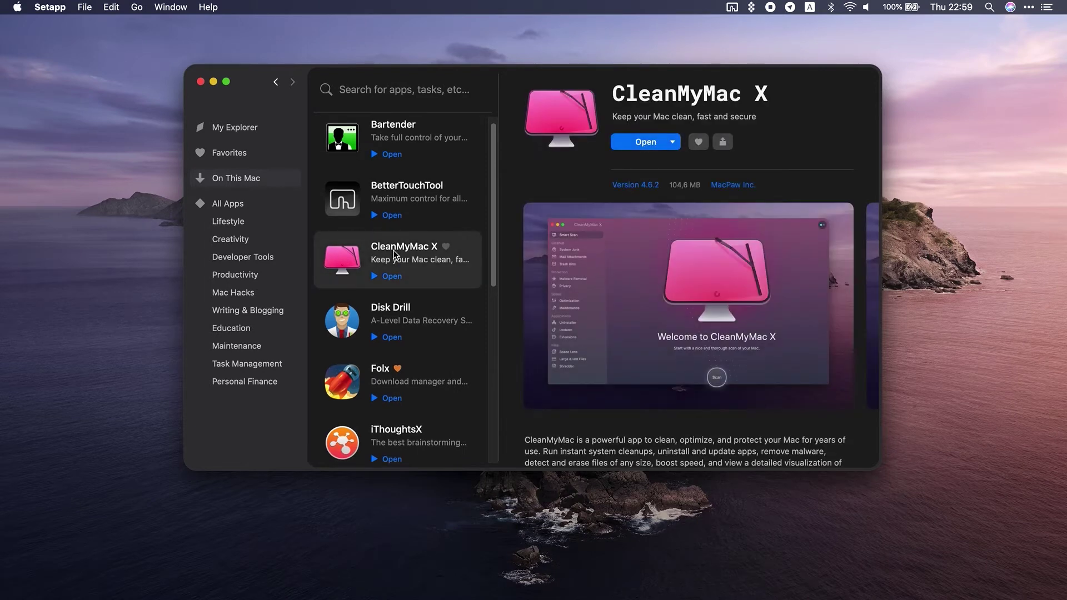
click(649, 142)
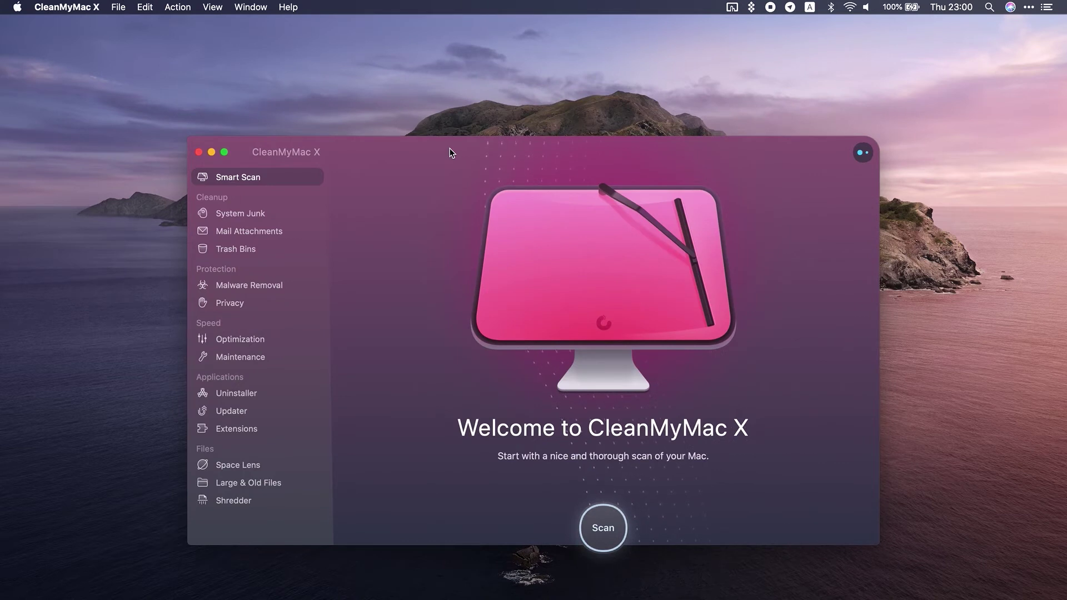
click(607, 532)
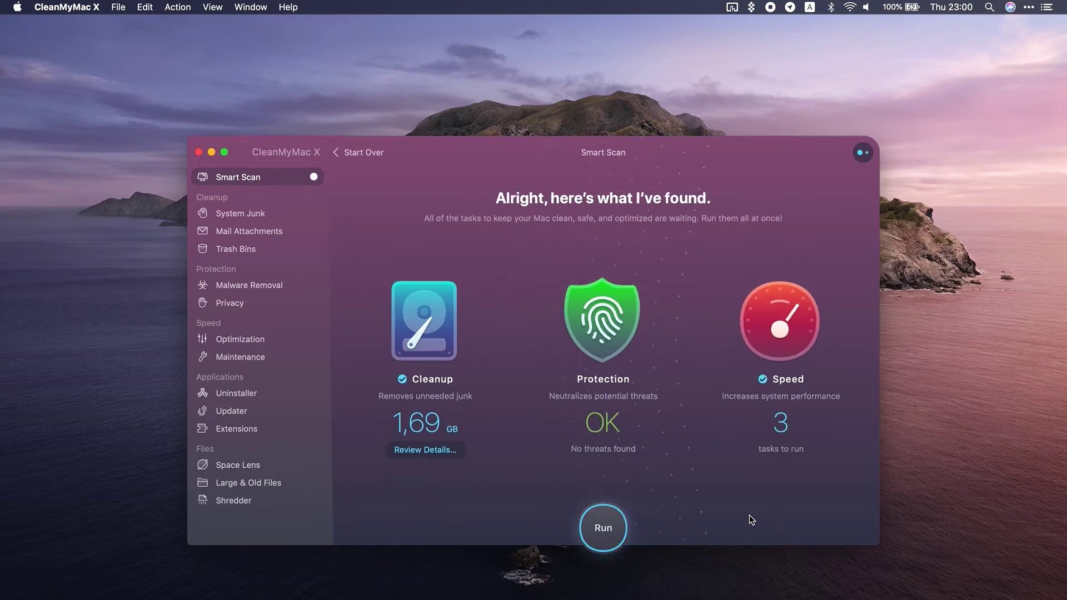
click(603, 528)
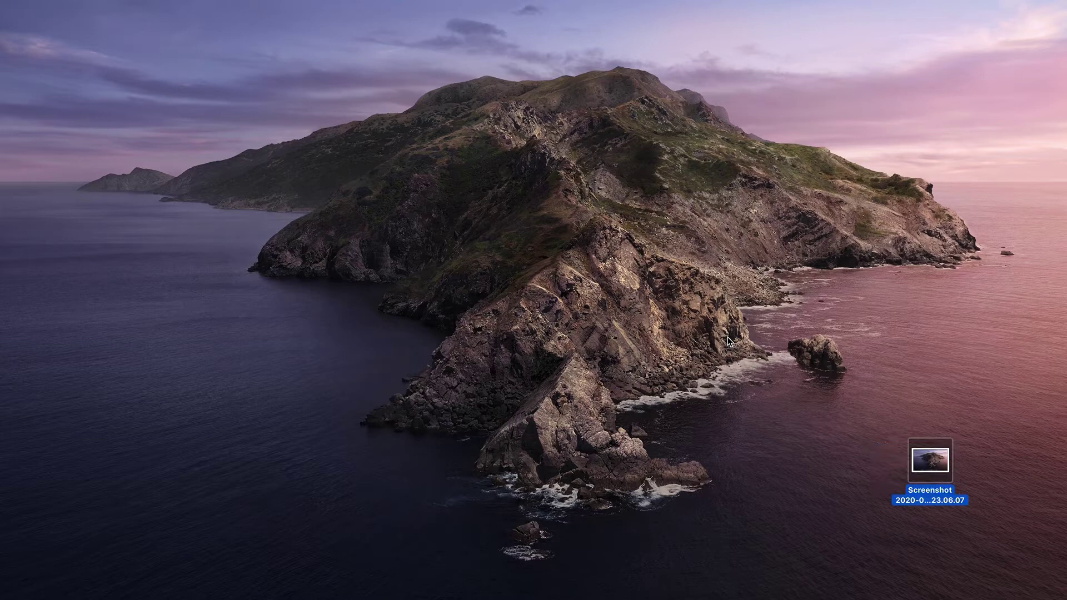
Capture a desktop area with Cmd+Shift+4 and drop the screenshot onto the desktop
click(705, 427)
key(super+shift+4)
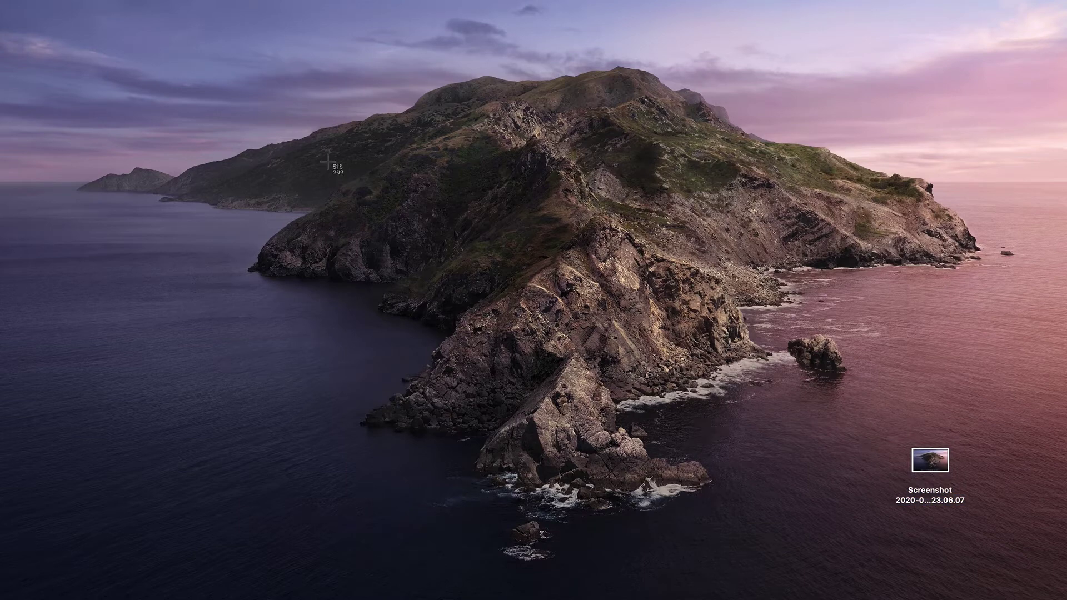
drag(140, 85, 496, 349)
drag(994, 588, 973, 391)
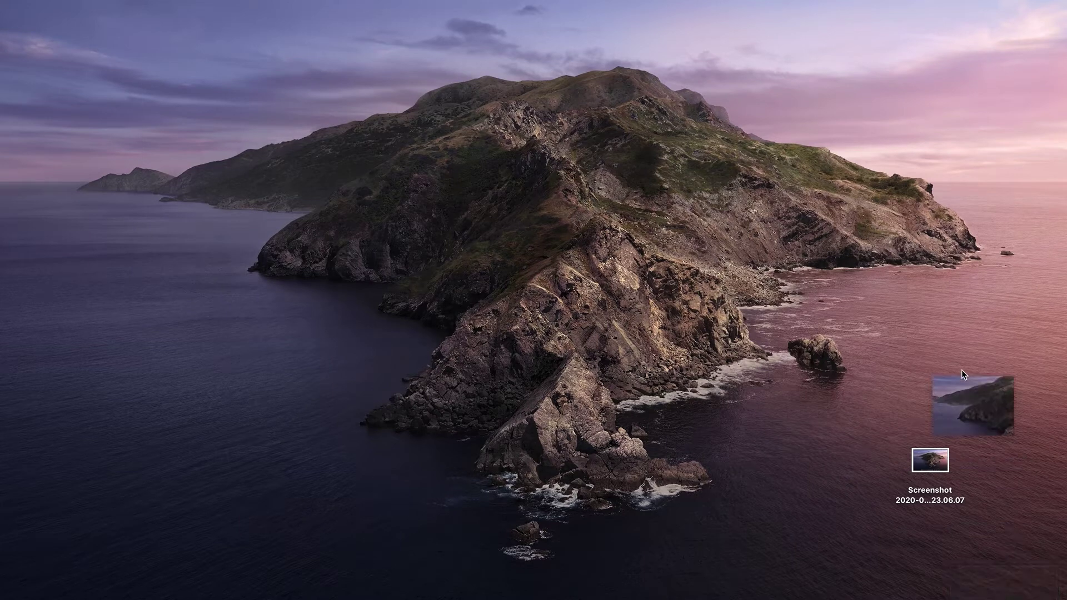
Try the Cmd+Shift+5 toolbar's area, window and full-screen modes, then close it
key(super+shift+5)
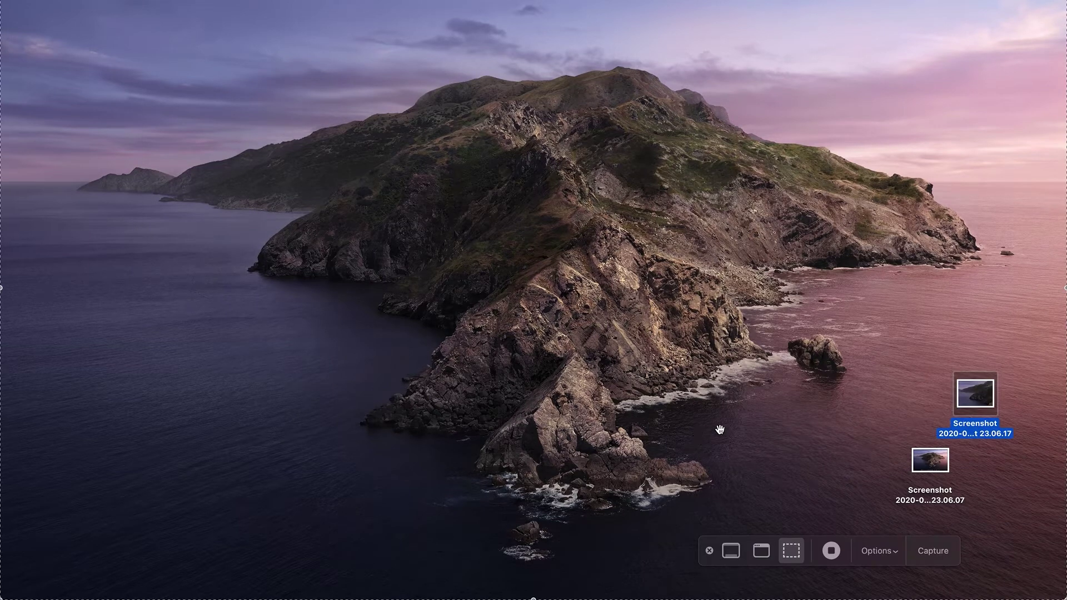
drag(533, 598, 533, 452)
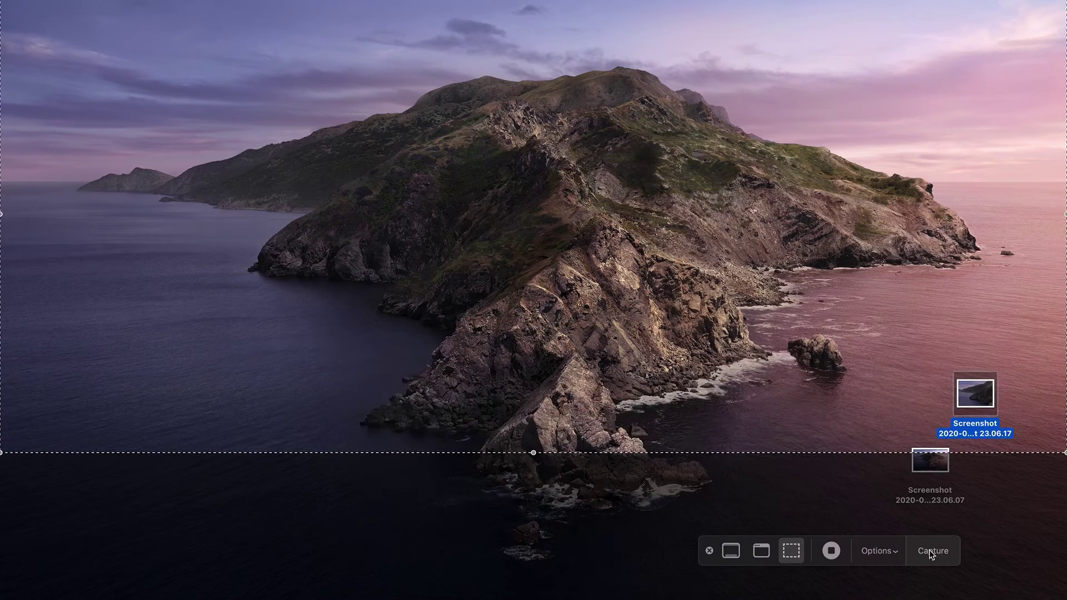
click(764, 550)
click(731, 553)
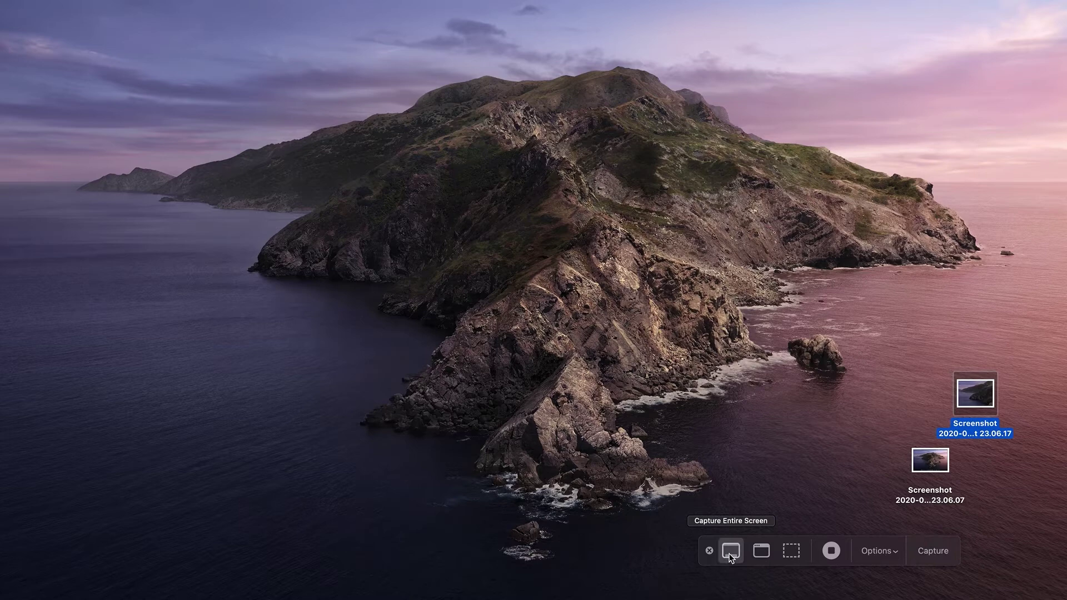
click(709, 550)
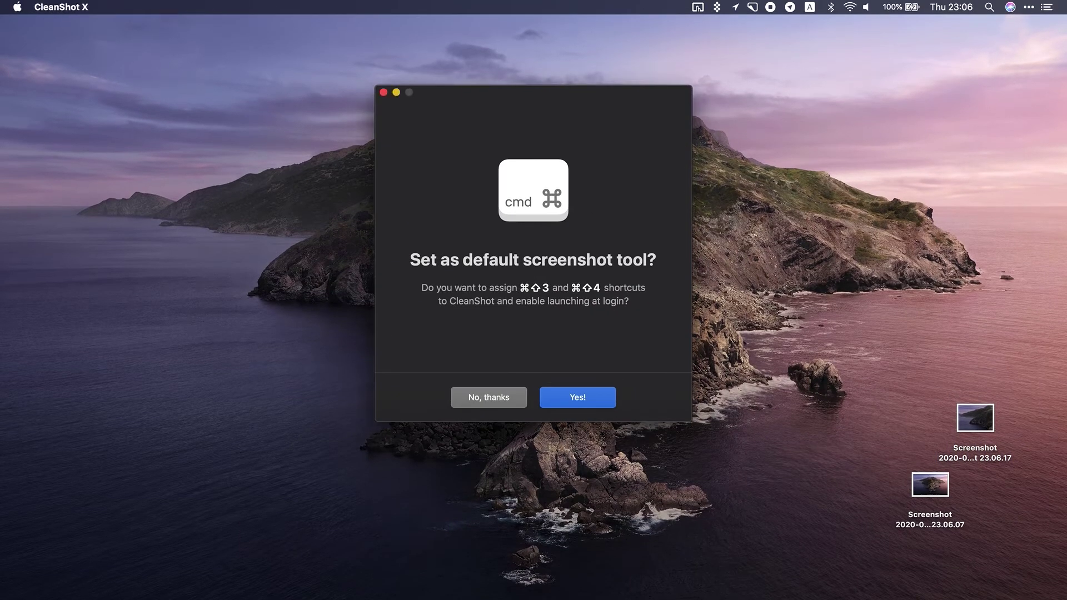
Make CleanShot X the default screenshot tool with Hide desktop icons on, and finish onboarding
click(587, 398)
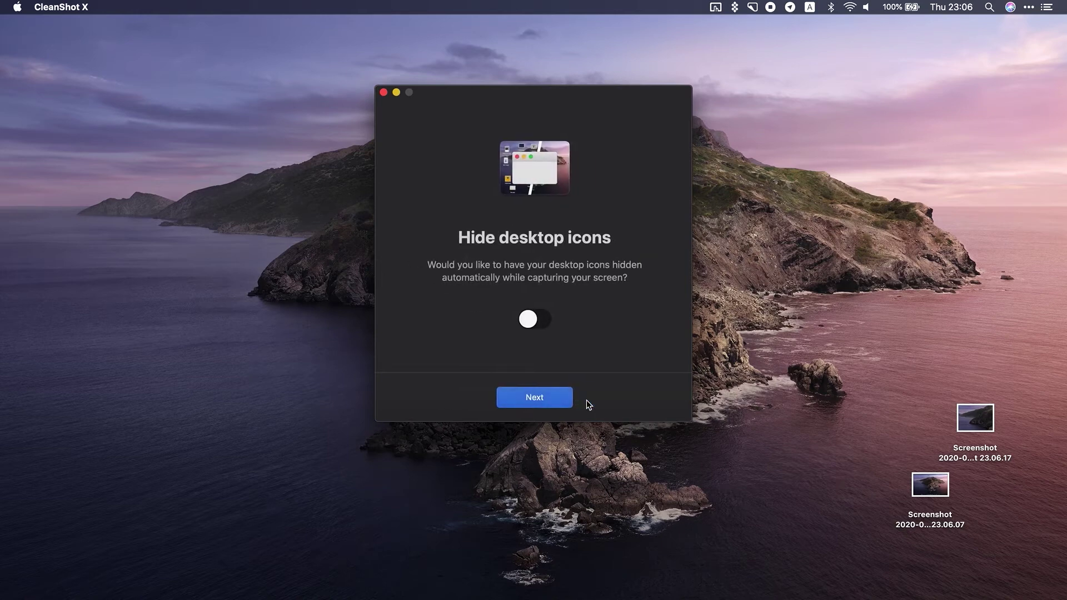
click(535, 323)
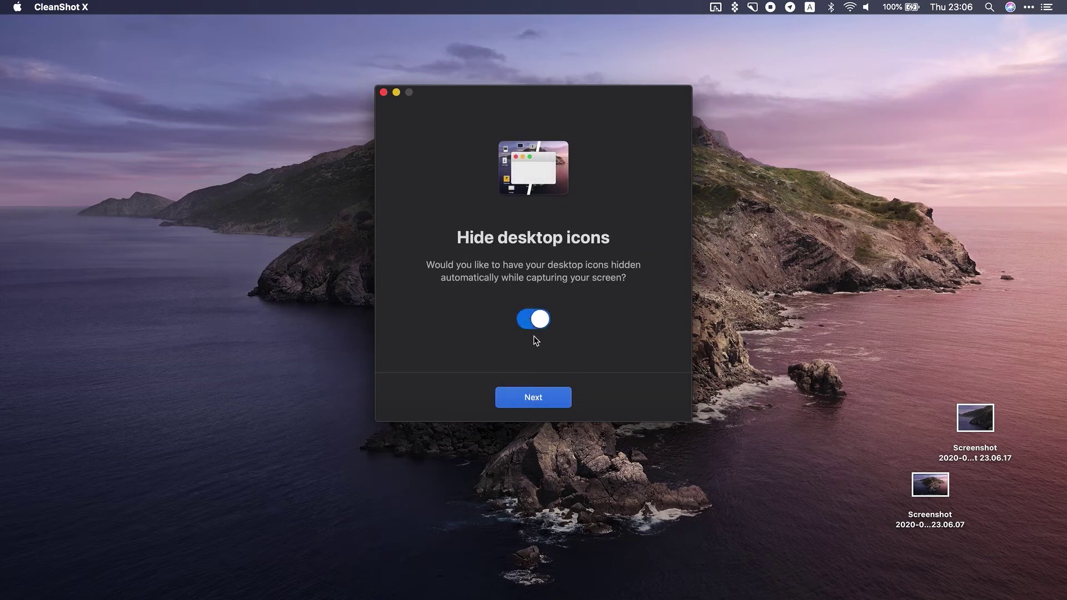
click(537, 399)
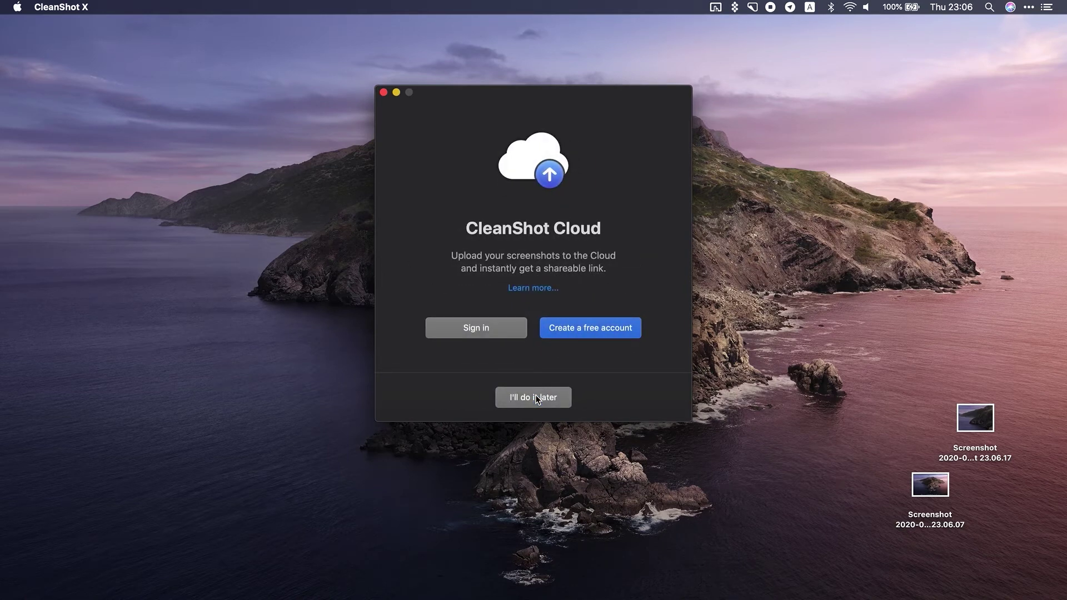
click(537, 400)
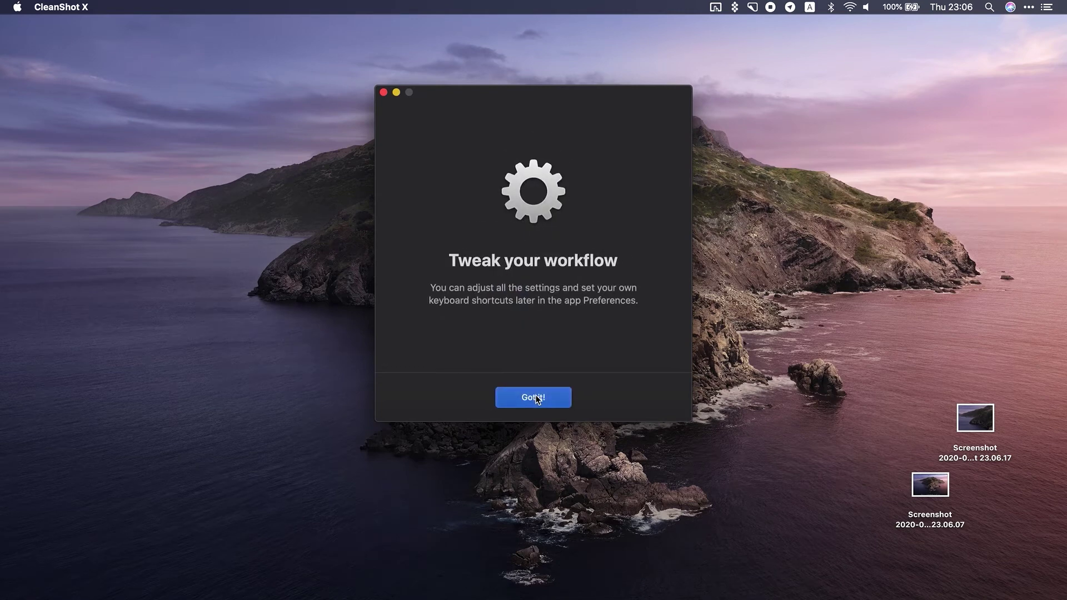
click(536, 399)
click(538, 400)
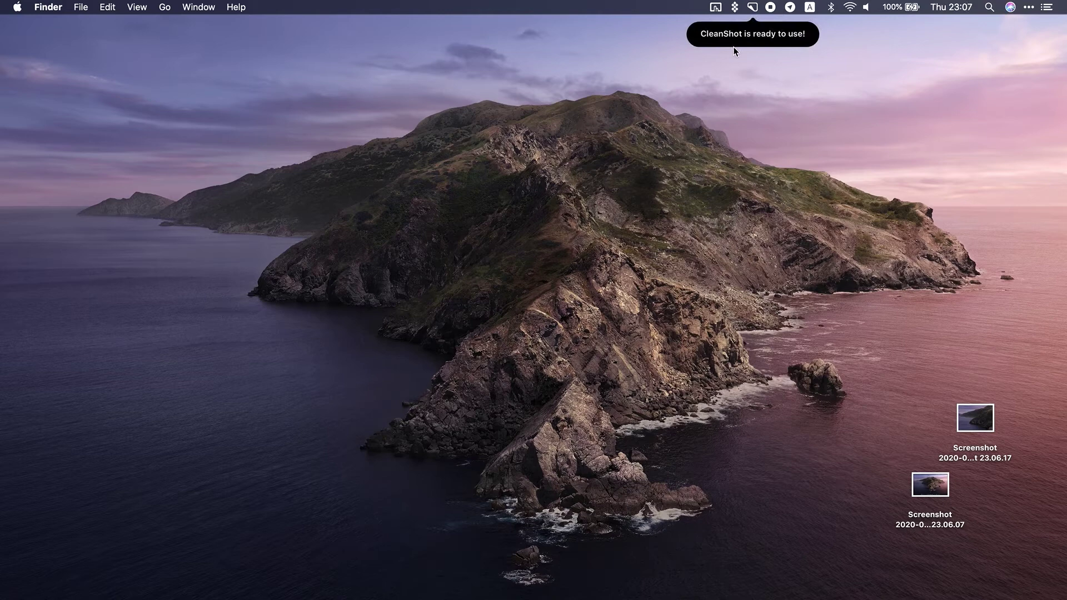
Capture a desktop area with CleanShot X and open it in the editor
click(752, 8)
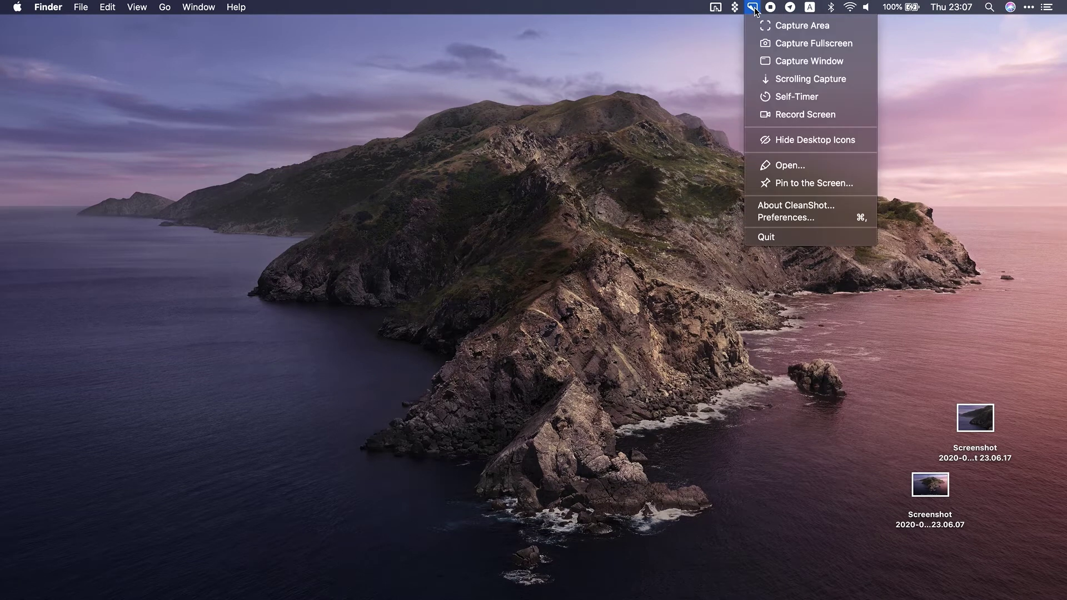
click(765, 25)
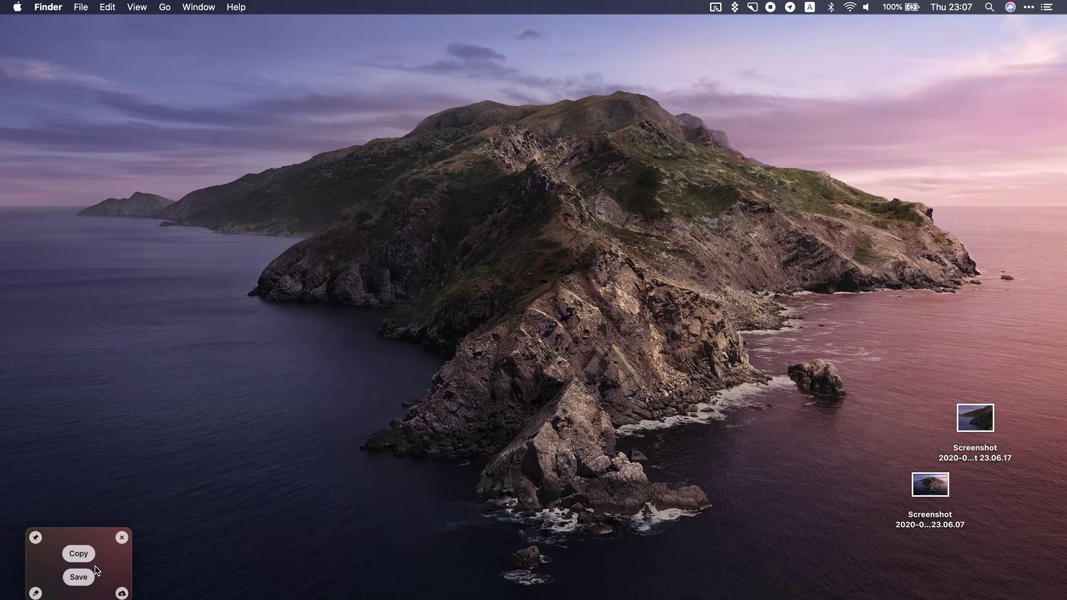
click(36, 592)
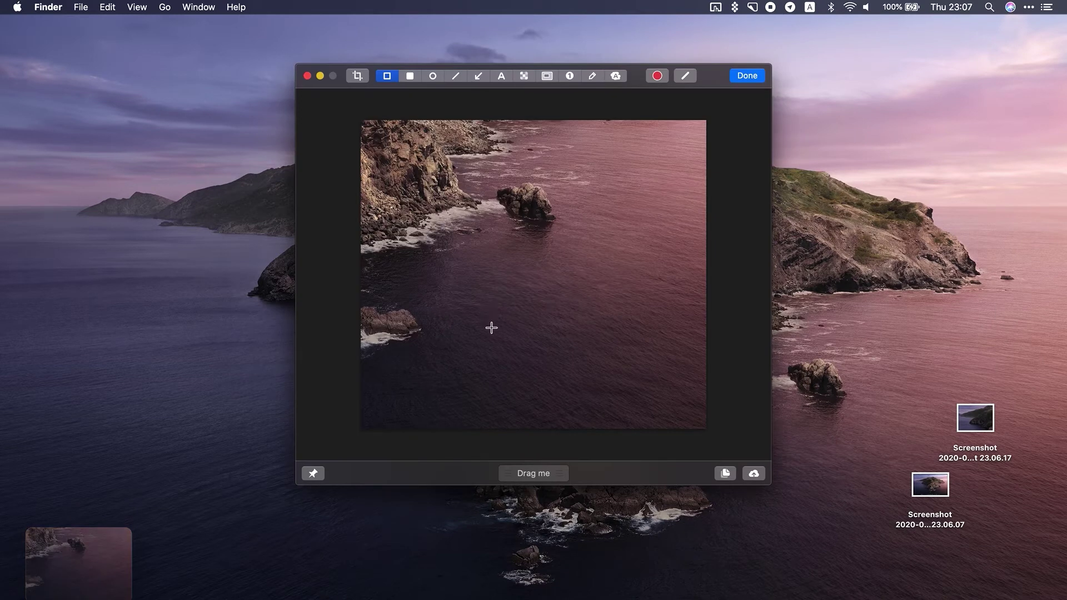
Draw a red box over the water, add a text label above the rock, and finish
drag(490, 326, 635, 373)
click(501, 76)
click(534, 179)
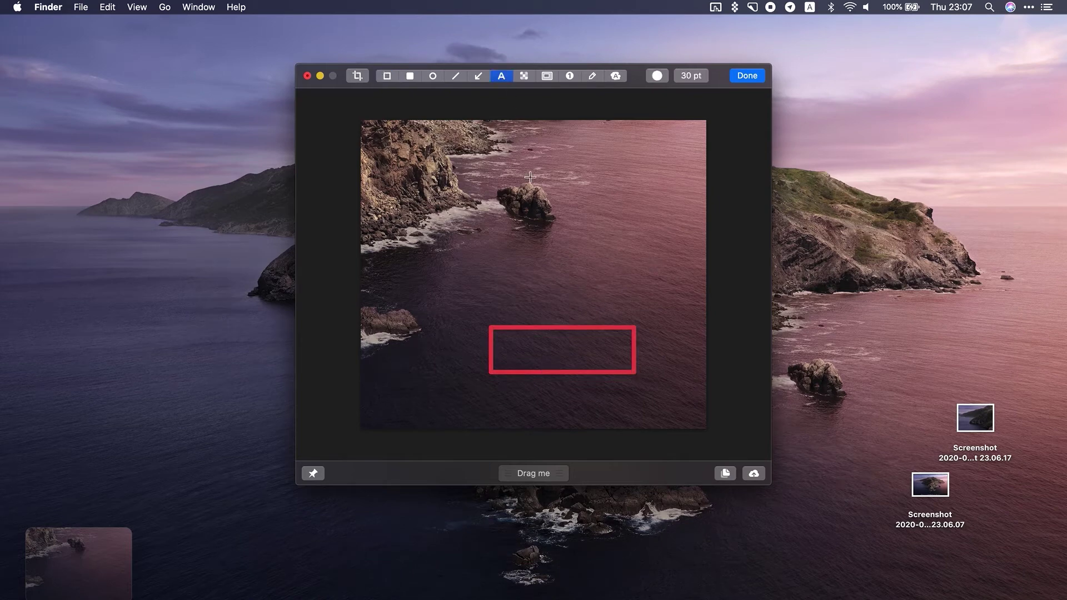
text(t)
text(ext)
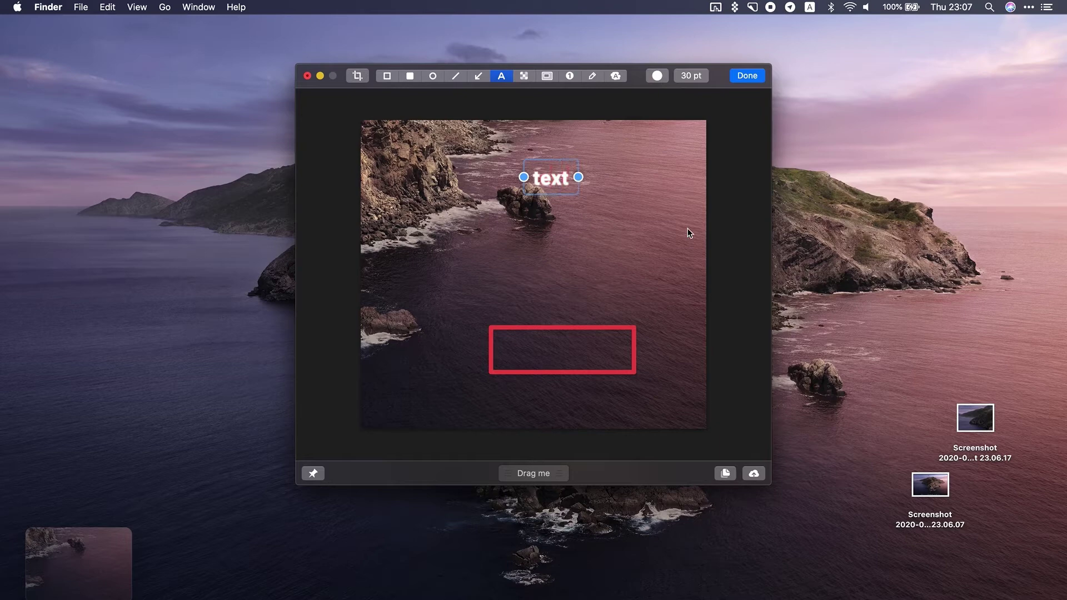
click(747, 75)
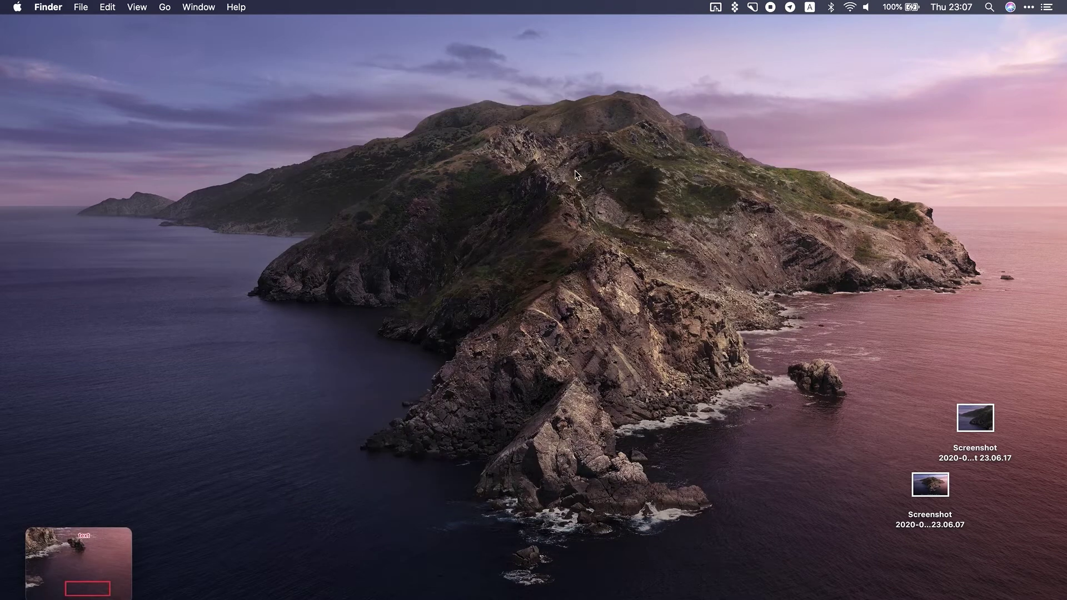
click(81, 552)
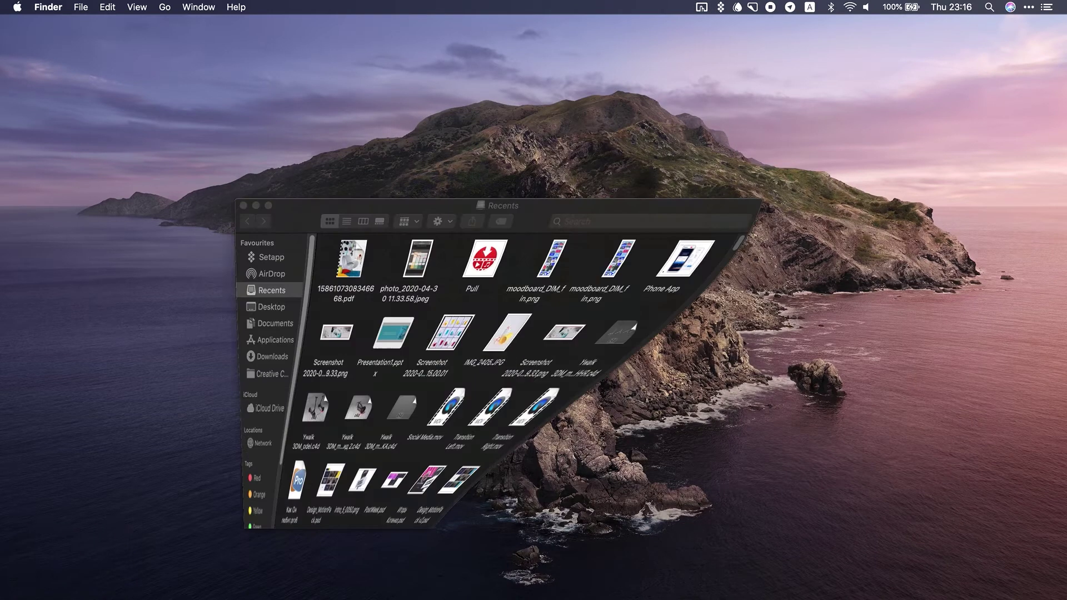
Capture the Finder Recents window area with CleanShot and upload it to Dropshare
click(752, 7)
click(792, 29)
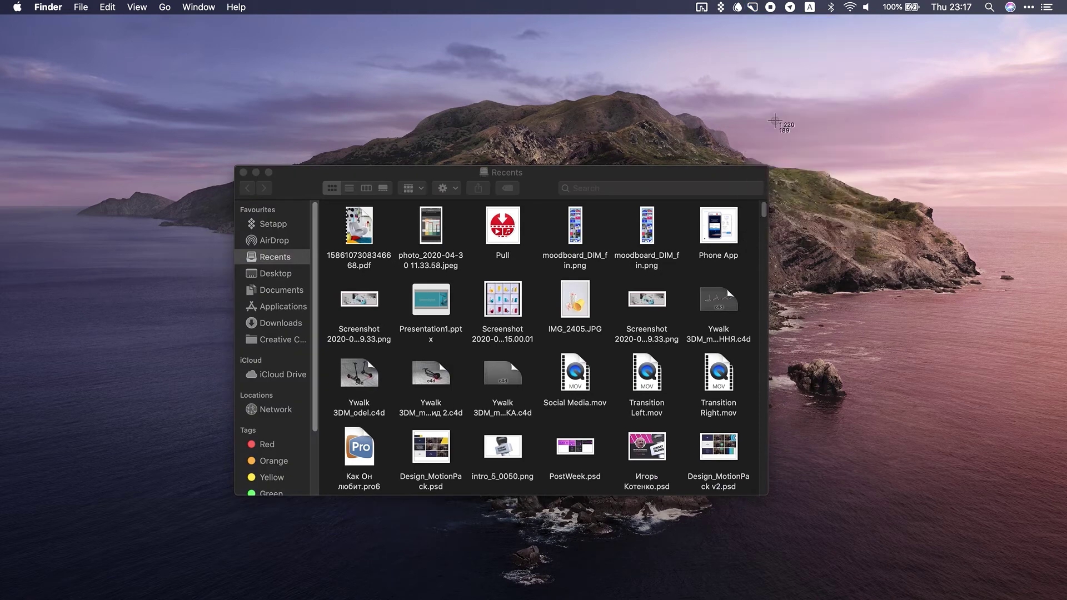
drag(776, 121, 175, 501)
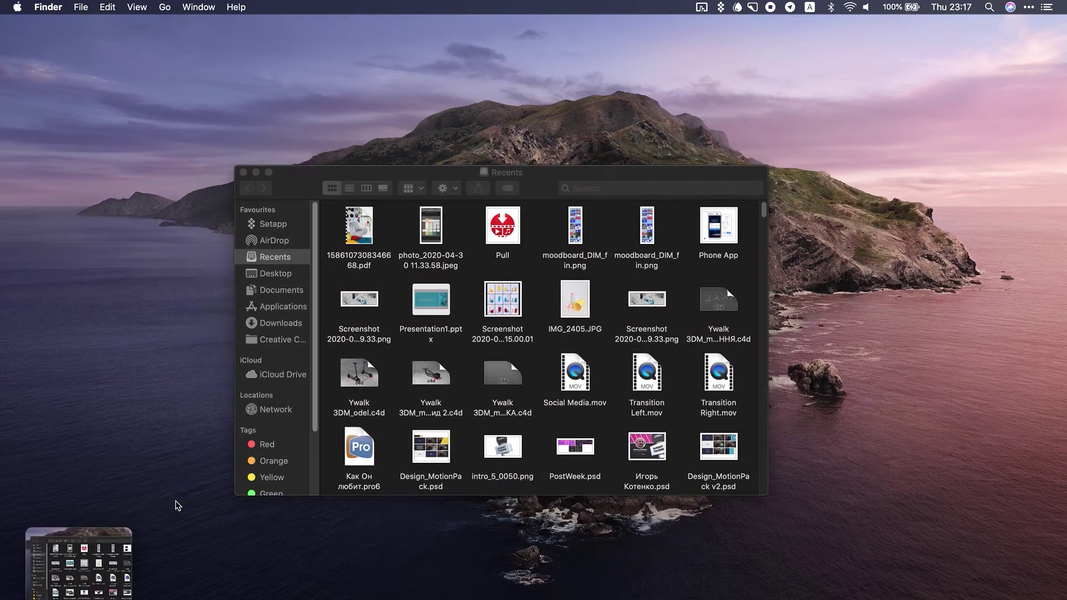
drag(112, 557, 739, 12)
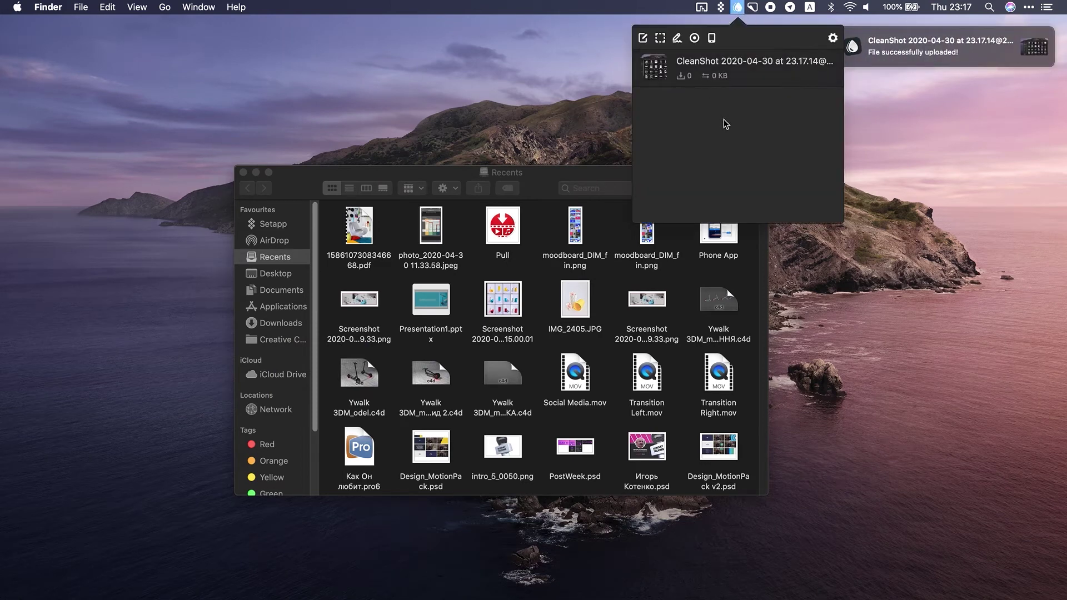
Copy the uploaded capture's share link from Dropshare's recent uploads list
click(592, 129)
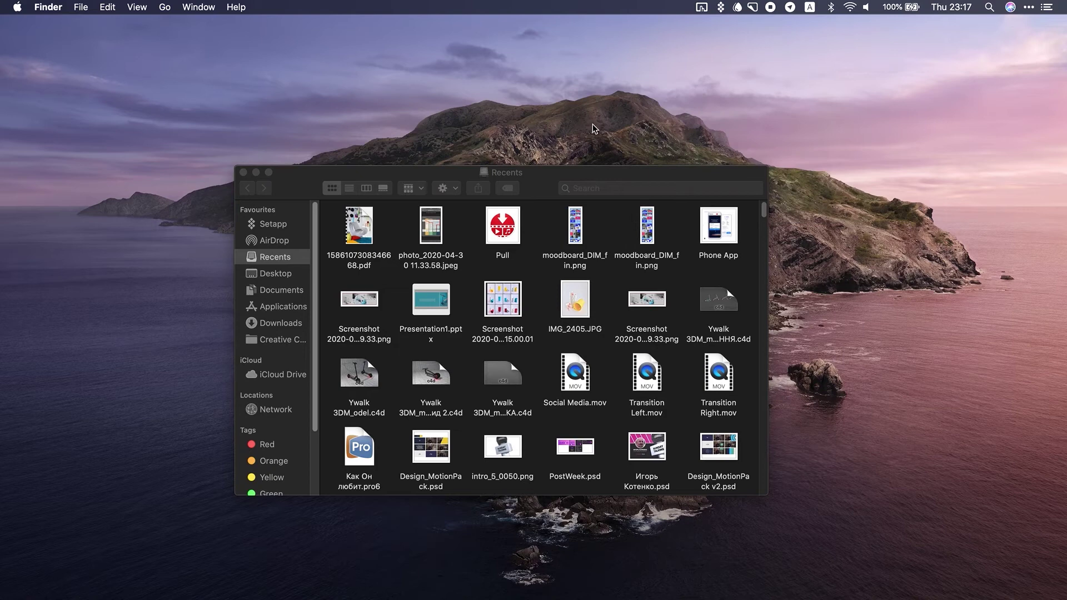
click(256, 172)
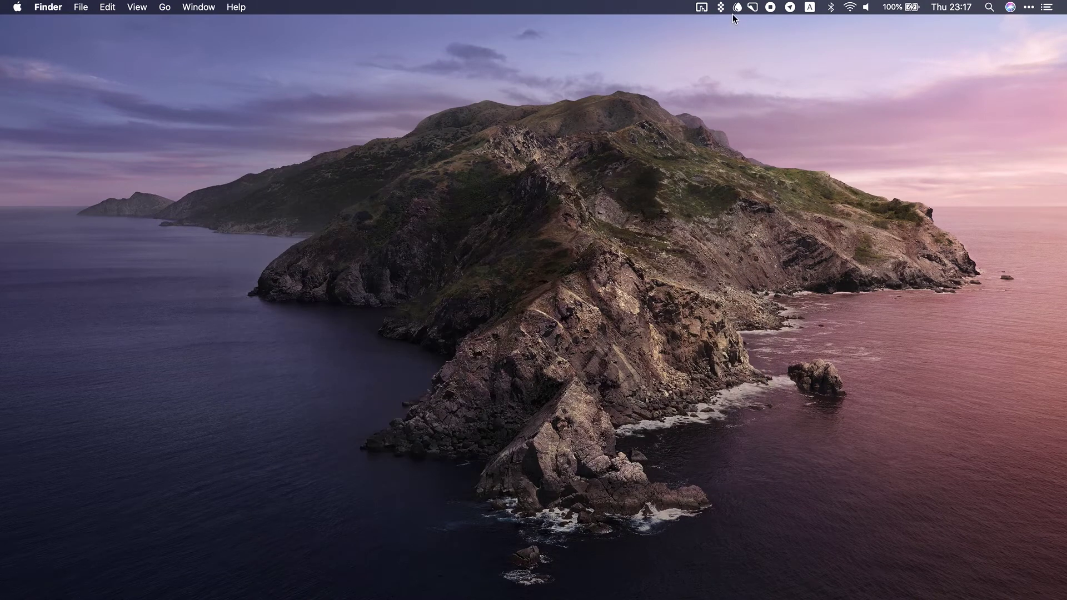
click(738, 8)
mouse_move(734, 67)
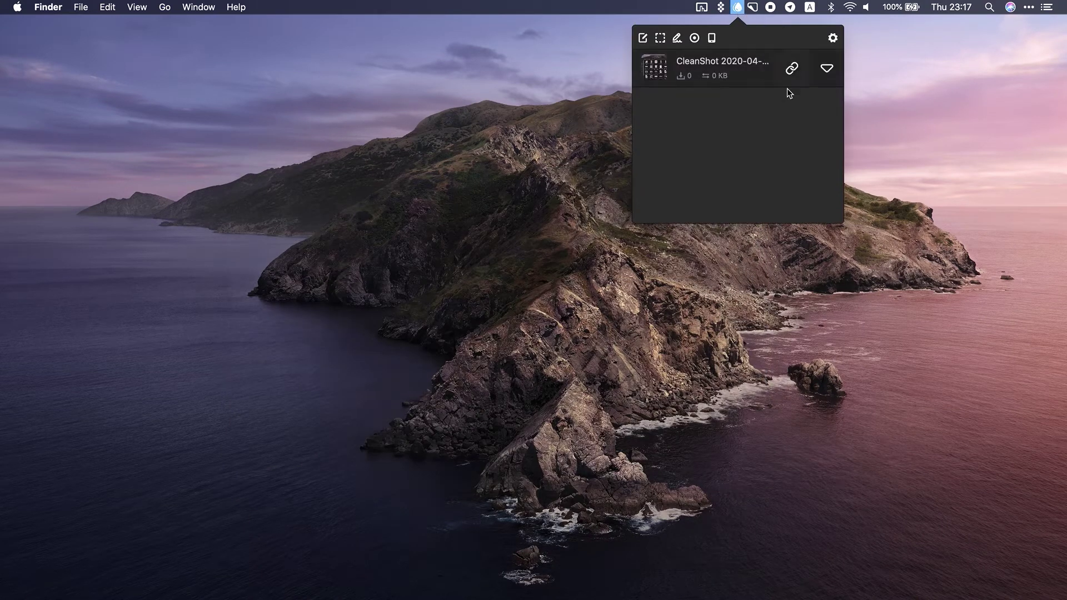
click(792, 70)
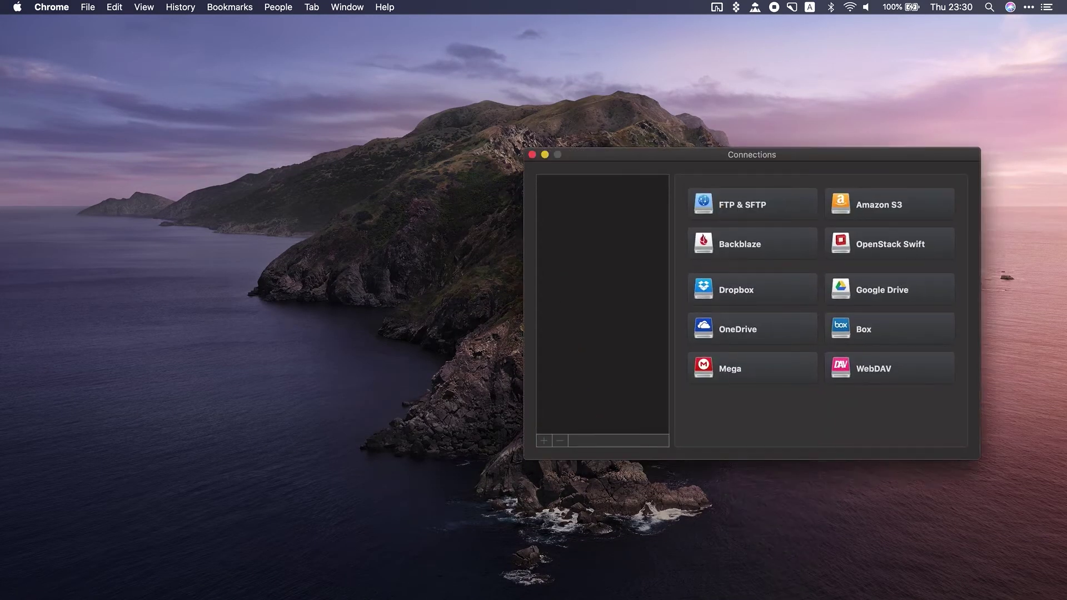
Authorise Google Drive, mount it as My disk, then minimise Chrome and the Connections window
click(860, 304)
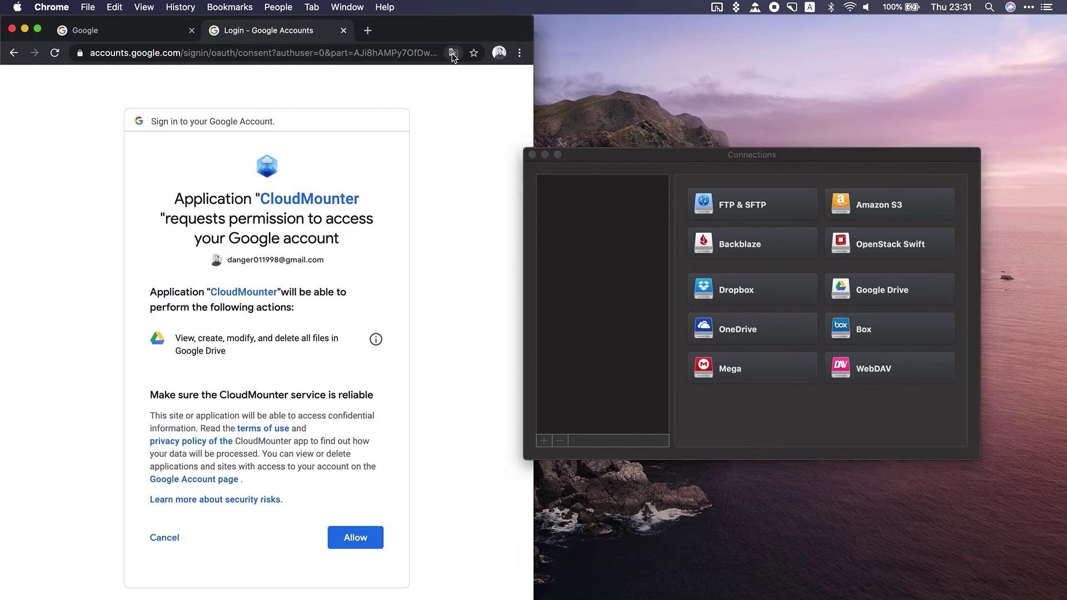
click(347, 537)
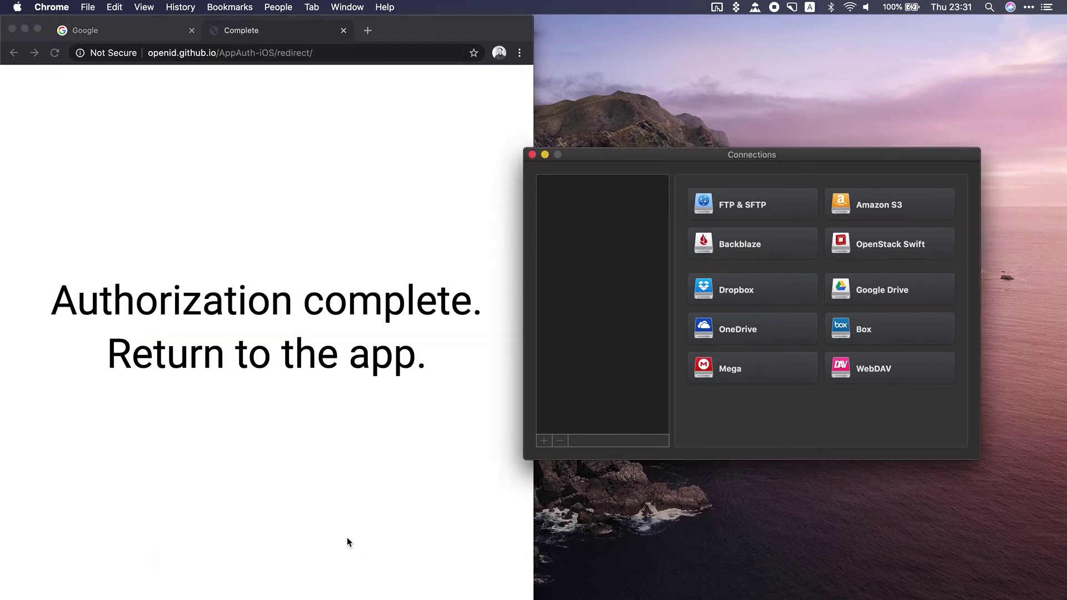
click(625, 193)
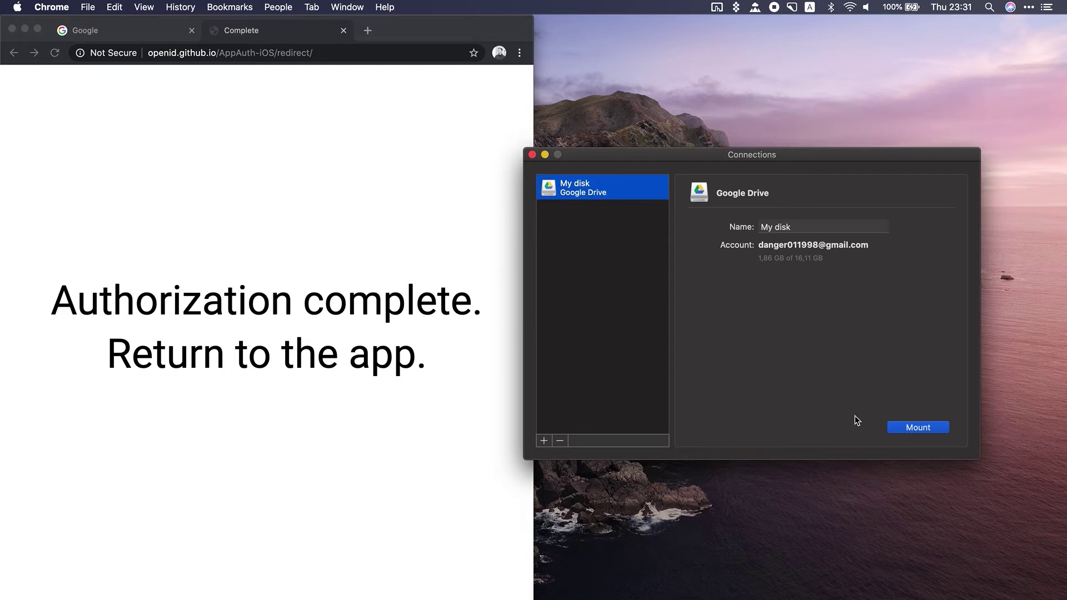
click(909, 429)
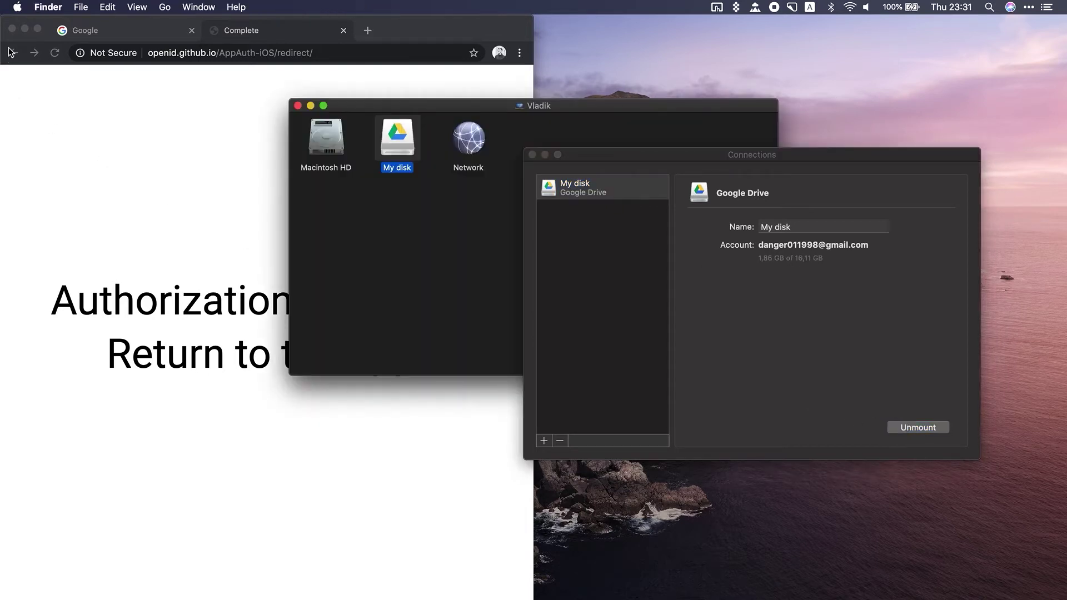
click(24, 29)
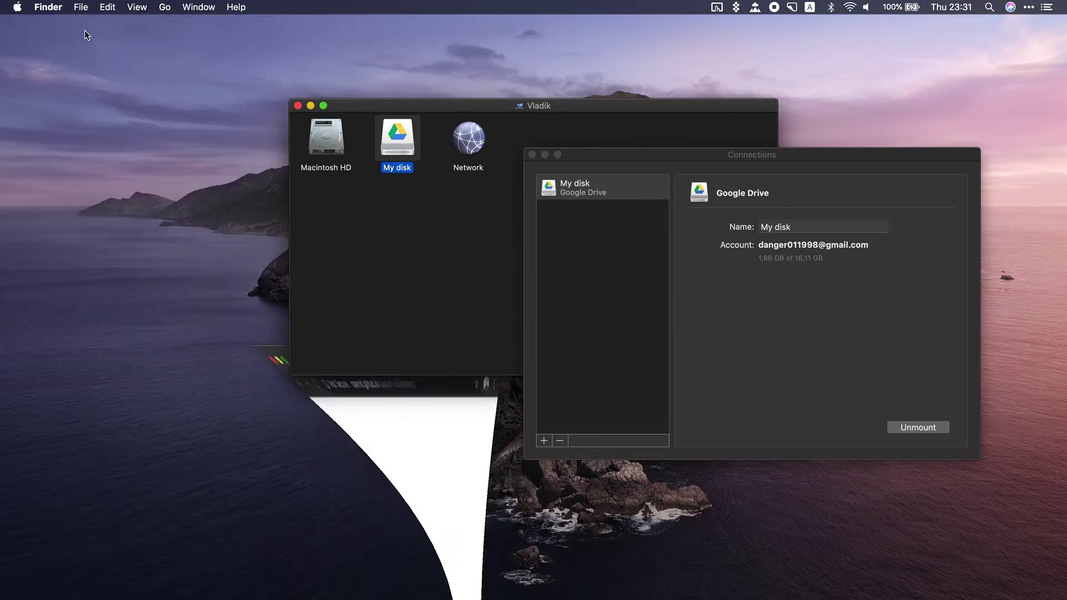
click(543, 155)
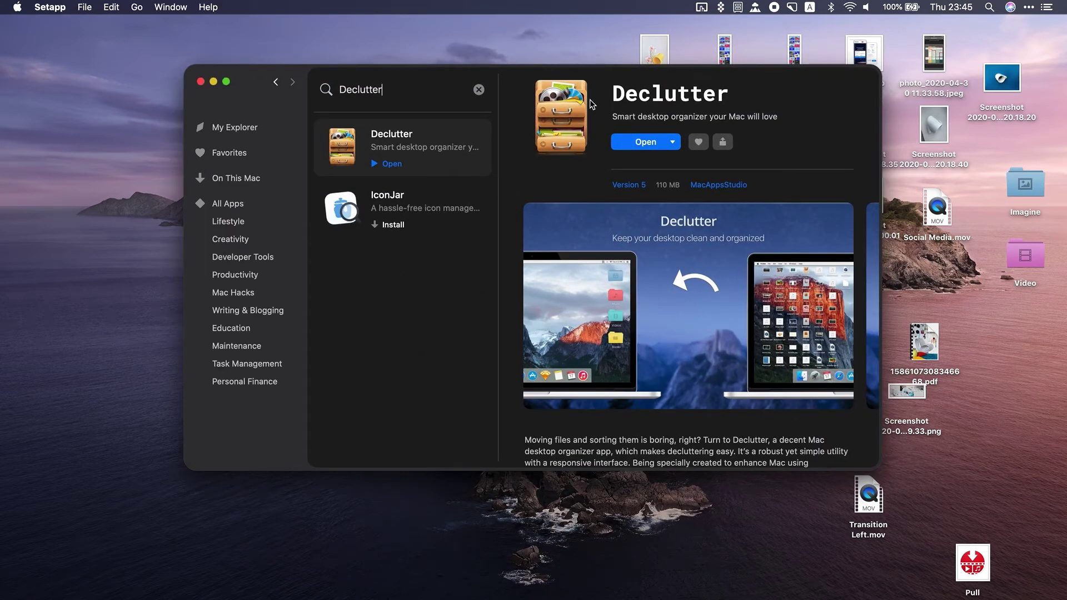
Create a red Documents smart folder in Declutter that collects pdf files
click(215, 82)
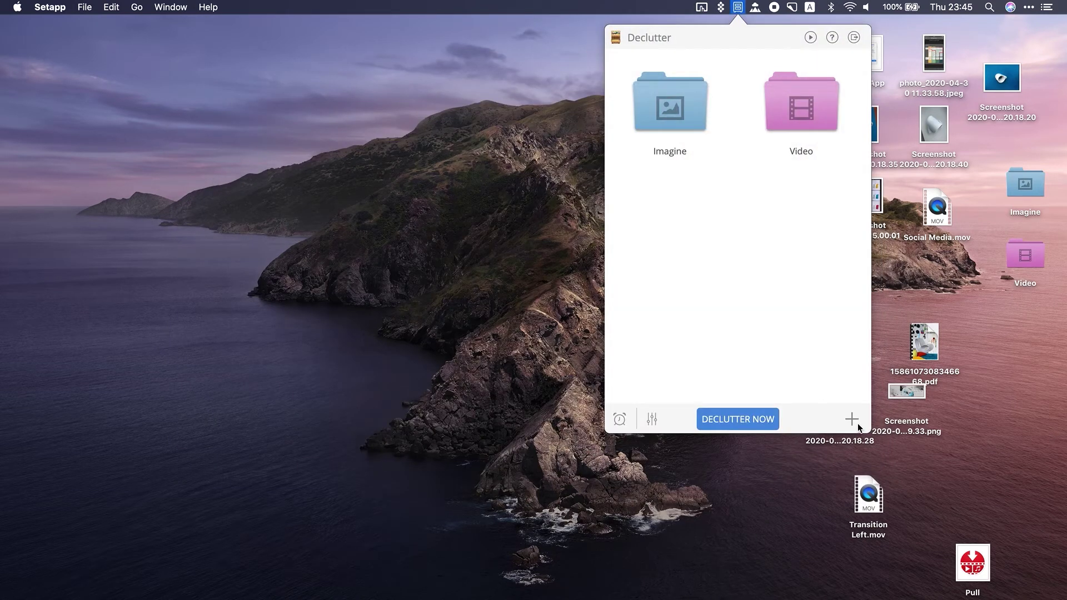
click(853, 420)
click(742, 270)
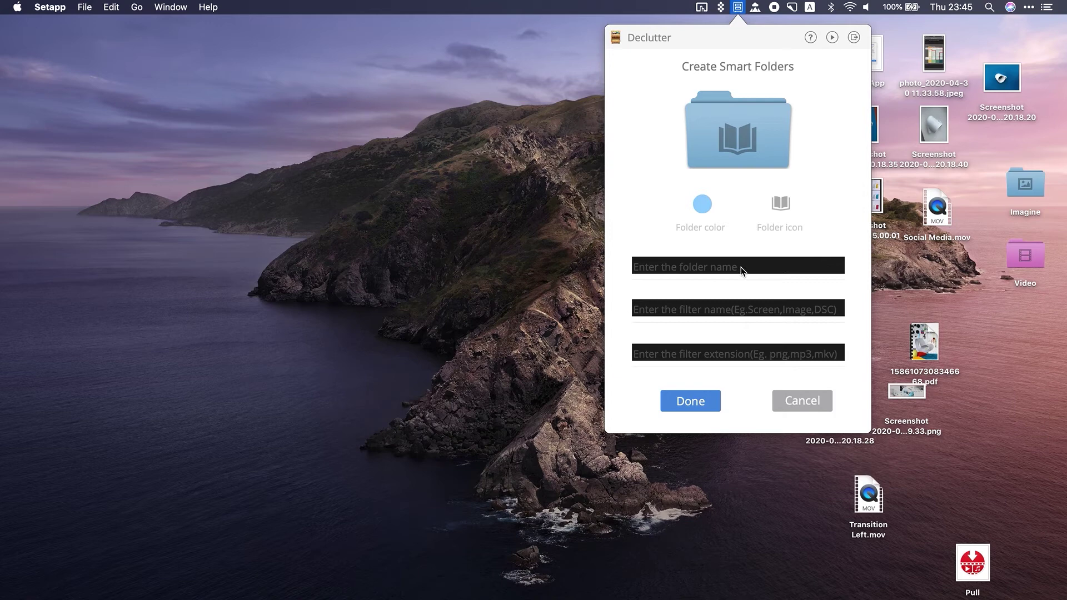
text(Docu)
text(ments)
click(736, 356)
text(pdf)
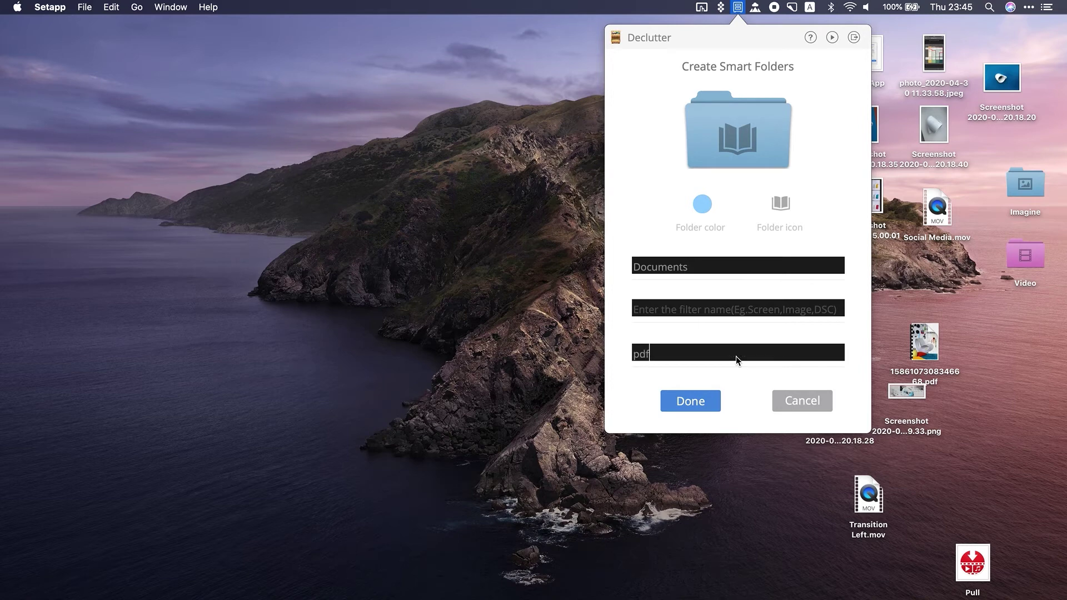
click(702, 205)
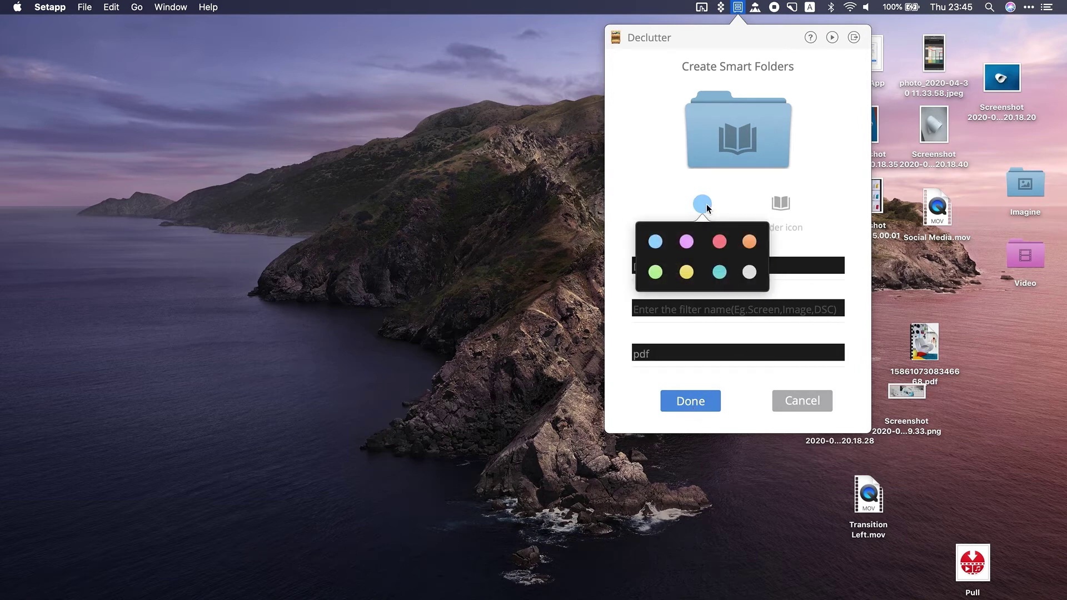
click(722, 243)
click(705, 405)
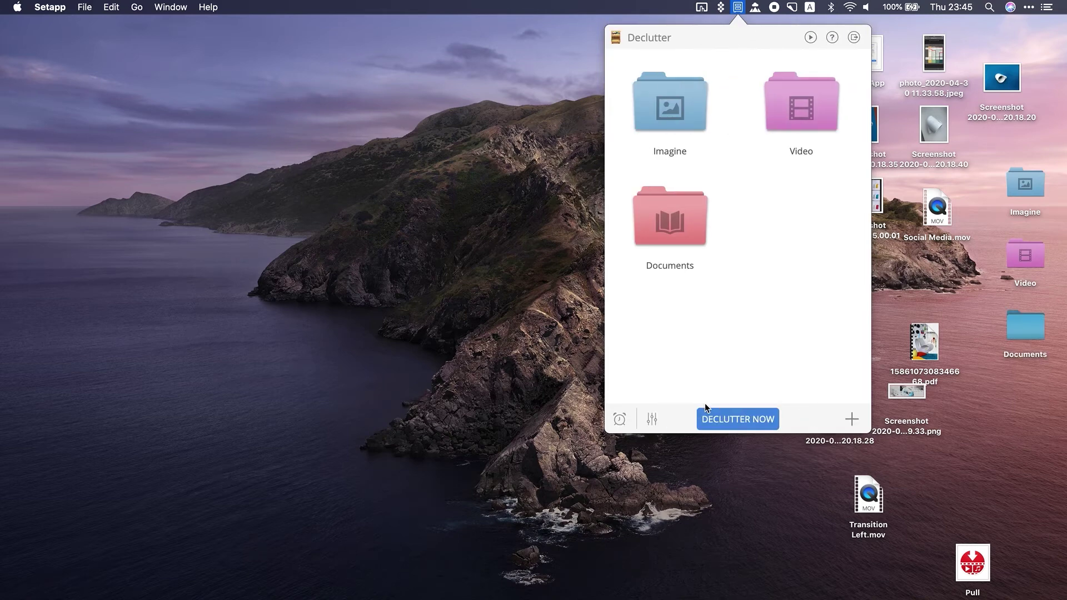
Sort desktop files into the smart folders and move Imagine, Video and Documents to the top right
click(725, 416)
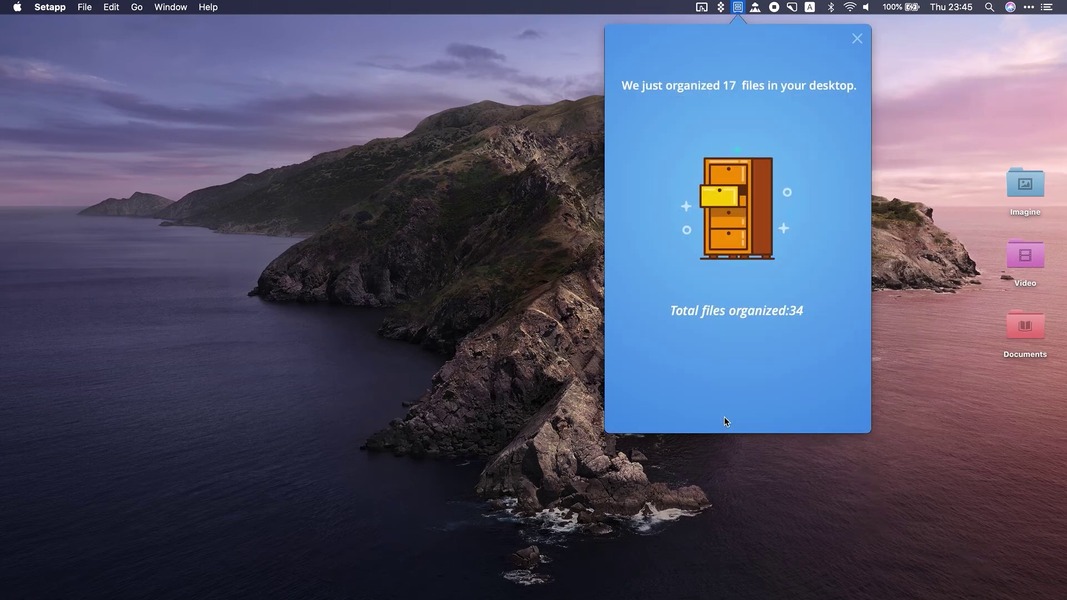
click(856, 40)
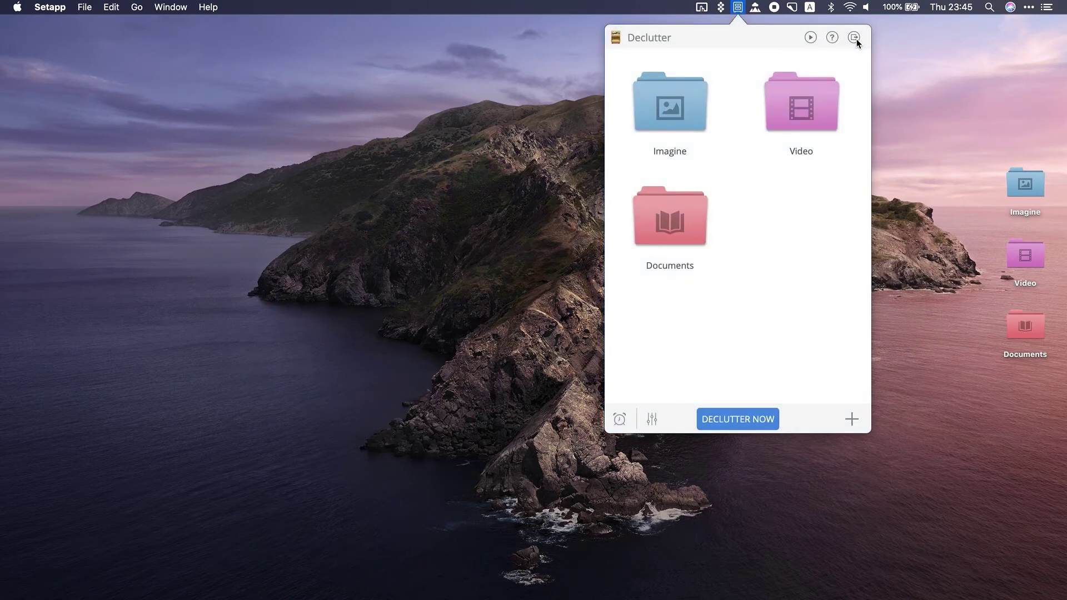
click(737, 8)
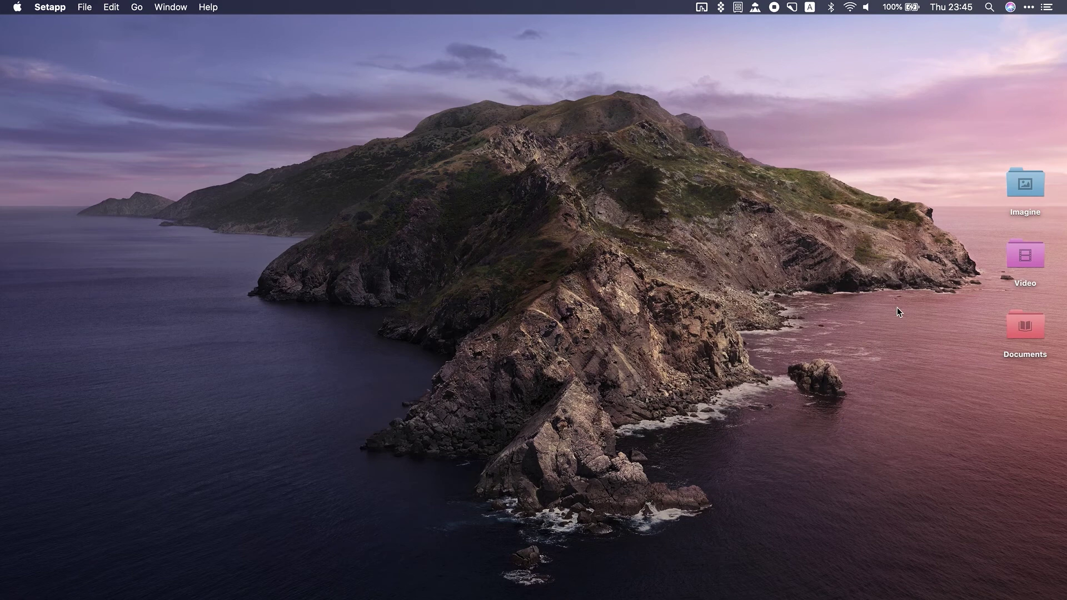
drag(736, 107, 1046, 407)
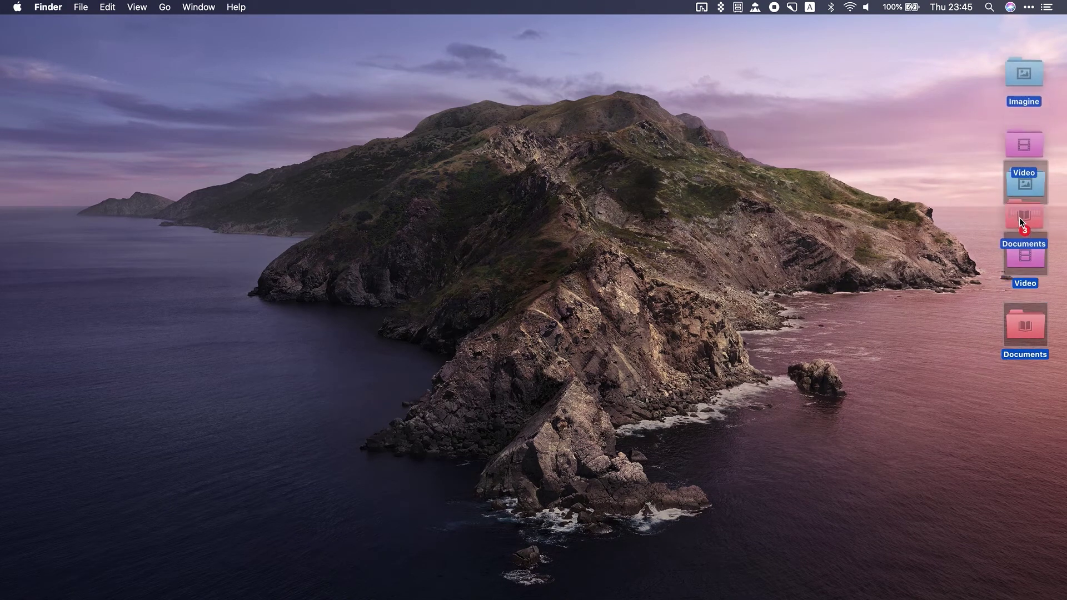
drag(1022, 333, 1026, 200)
click(965, 290)
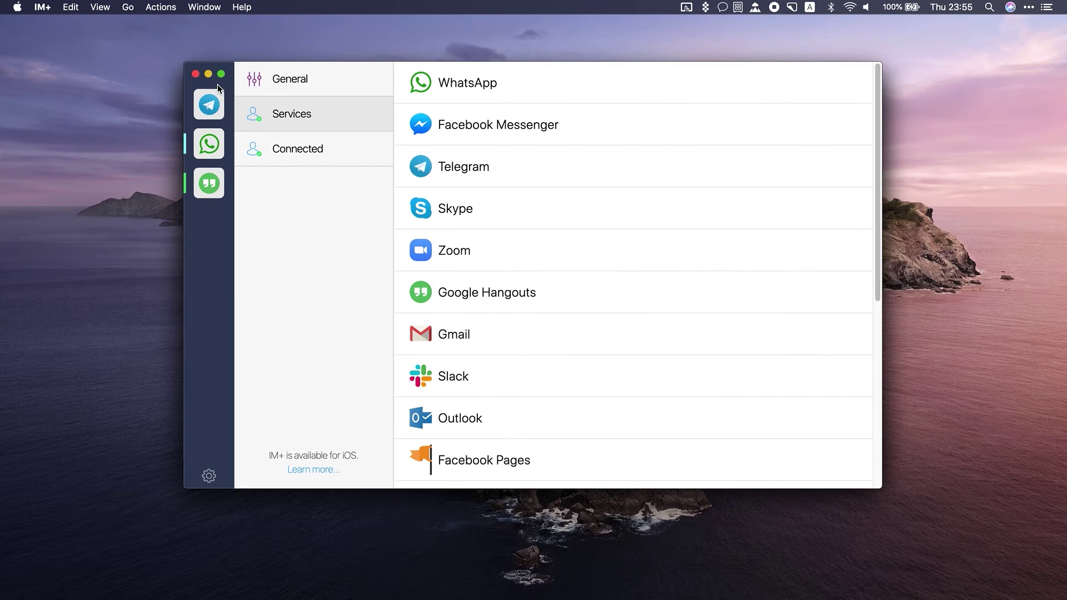
scroll(487, 199, down, 2)
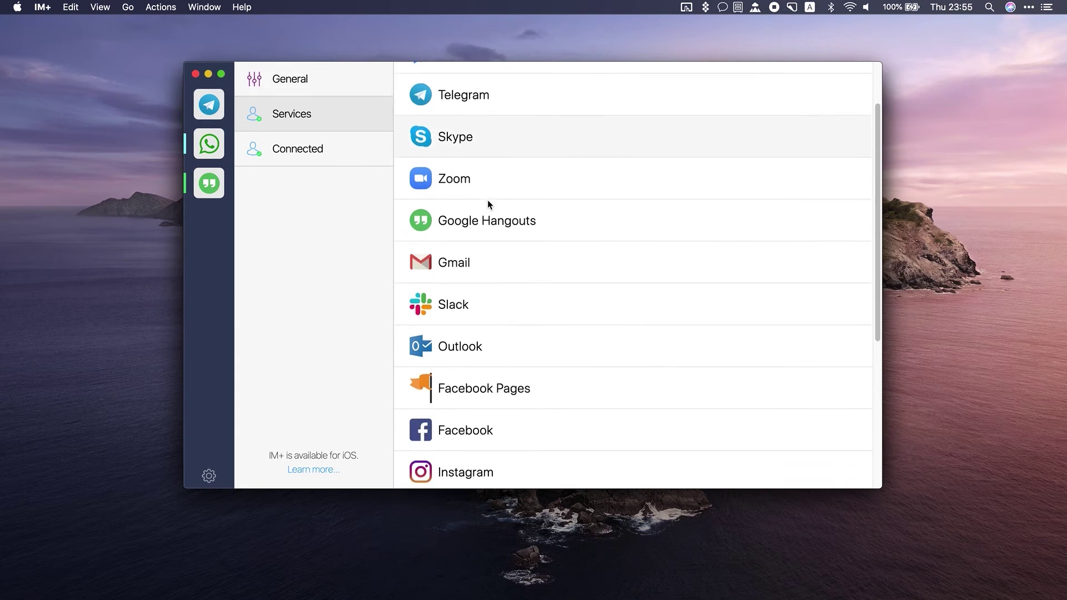
scroll(488, 199, down, 3)
scroll(487, 202, down, 1)
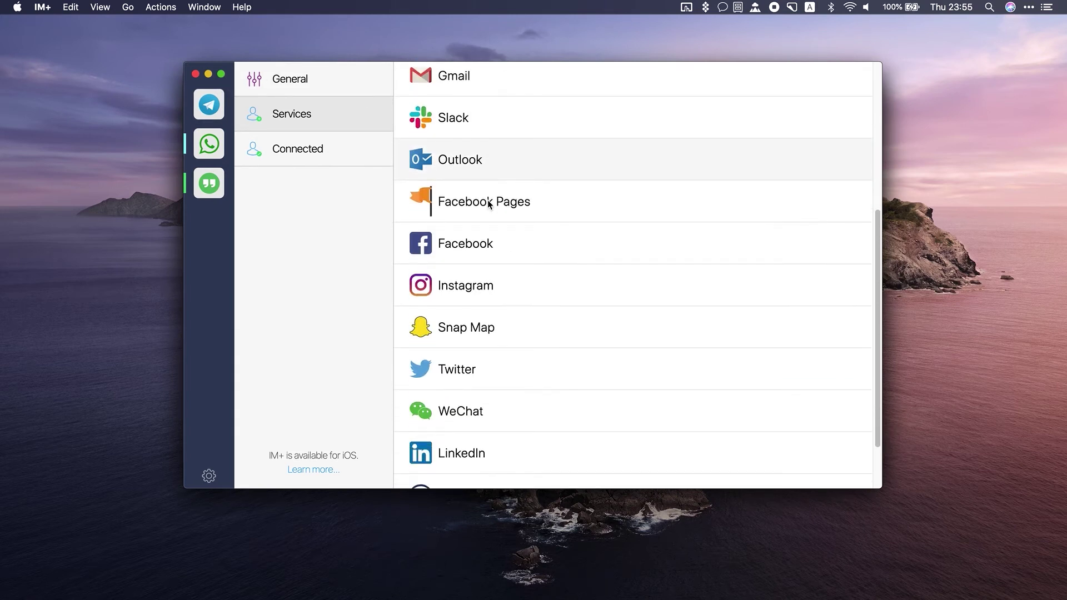
Add an Instagram account with a light-blue colour and the Home tag
click(472, 286)
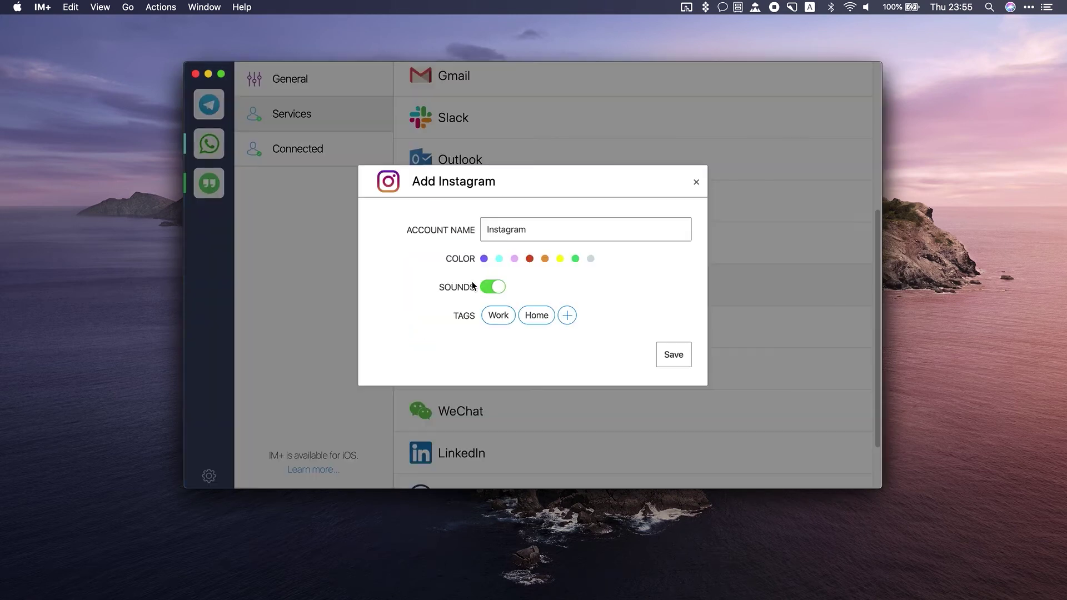
click(499, 260)
click(533, 310)
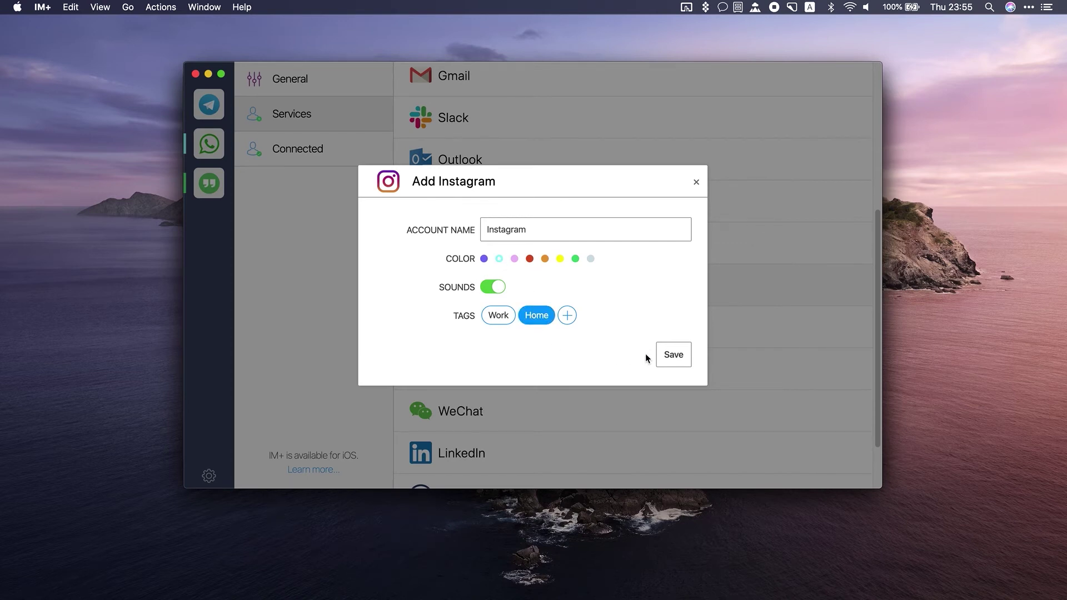
click(674, 357)
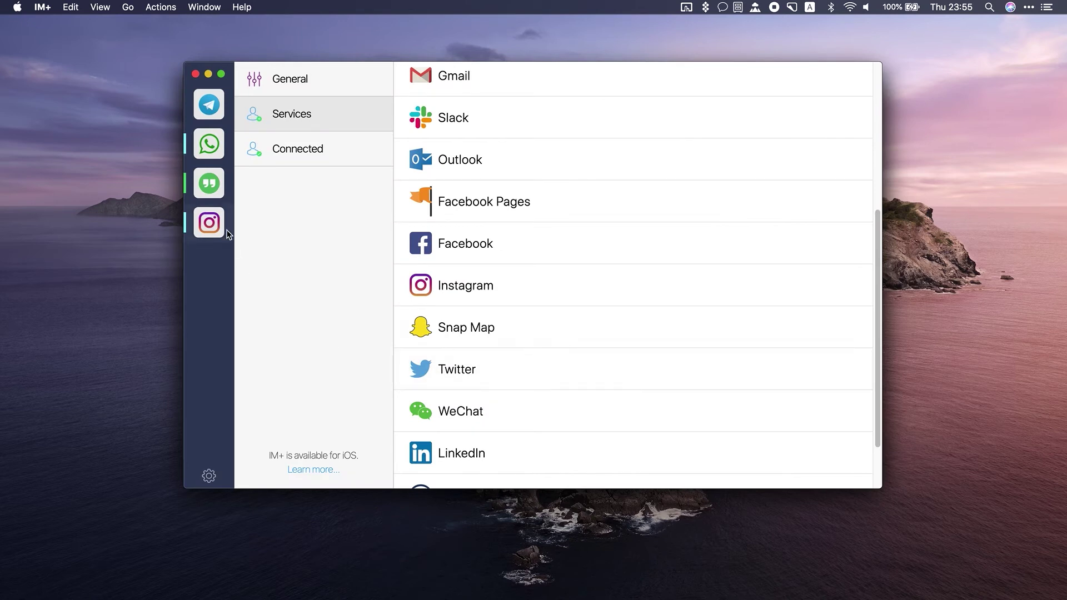
Open the new Instagram service, then switch to Google Hangouts and WhatsApp
click(219, 225)
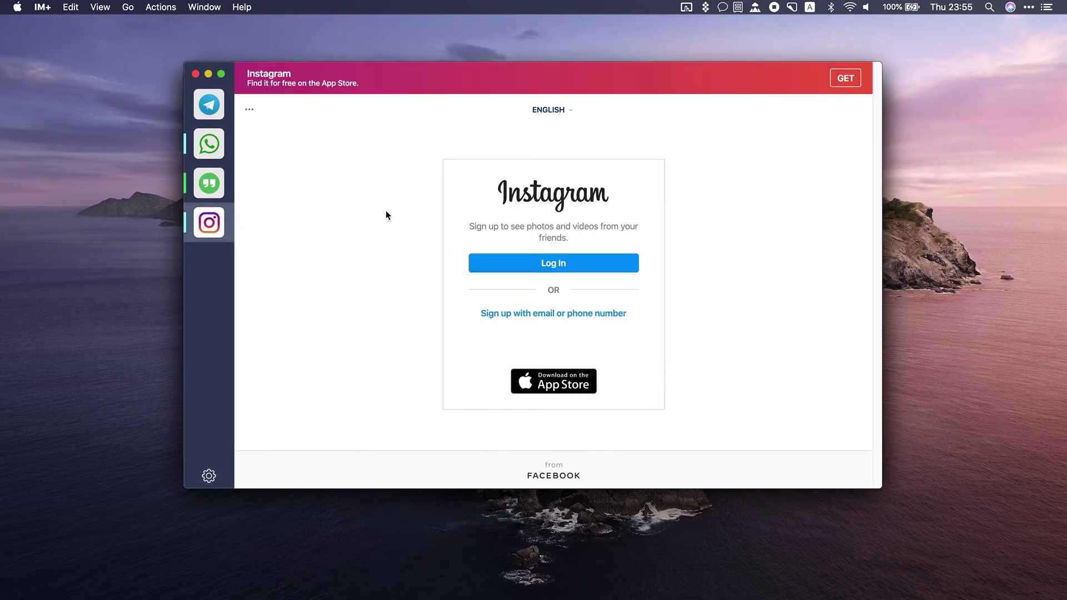
click(209, 183)
click(210, 144)
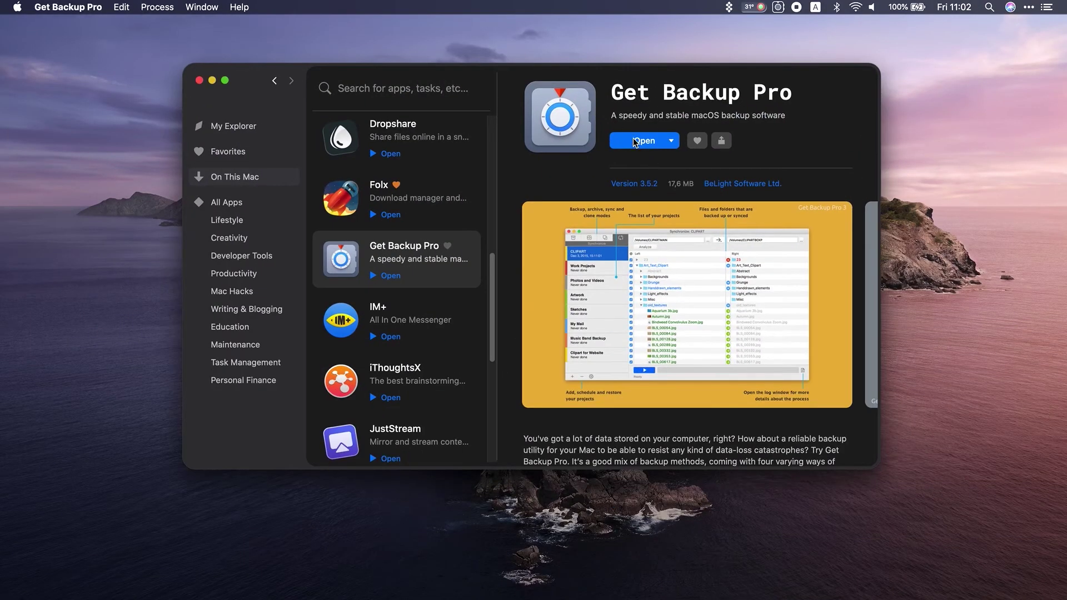
Launch Get Backup Pro and create a Recover backup project stored as a disk image
click(633, 142)
click(212, 82)
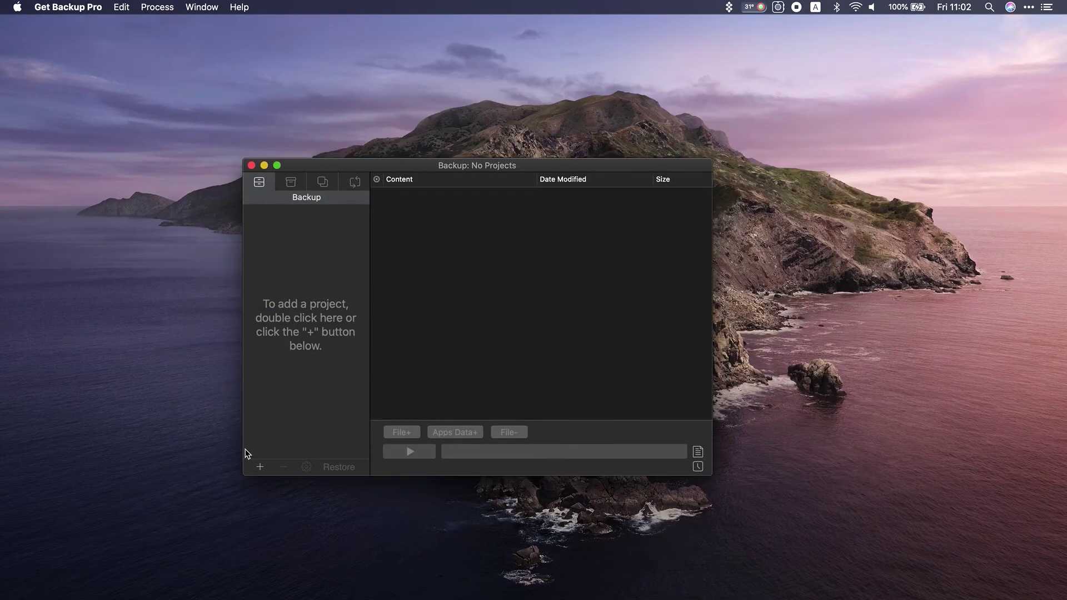
click(260, 467)
text(Recover)
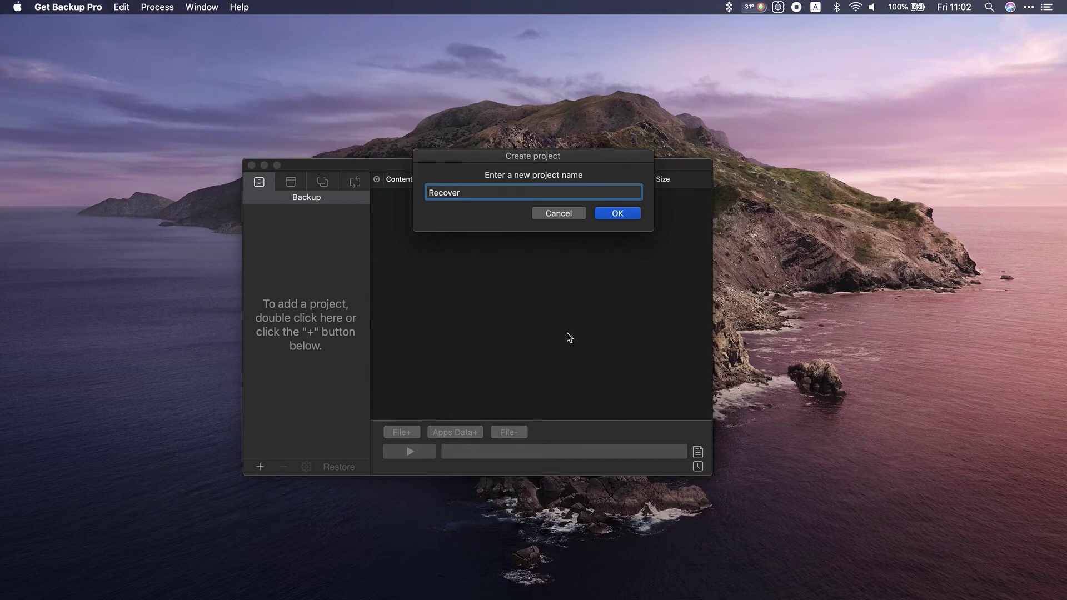
click(635, 214)
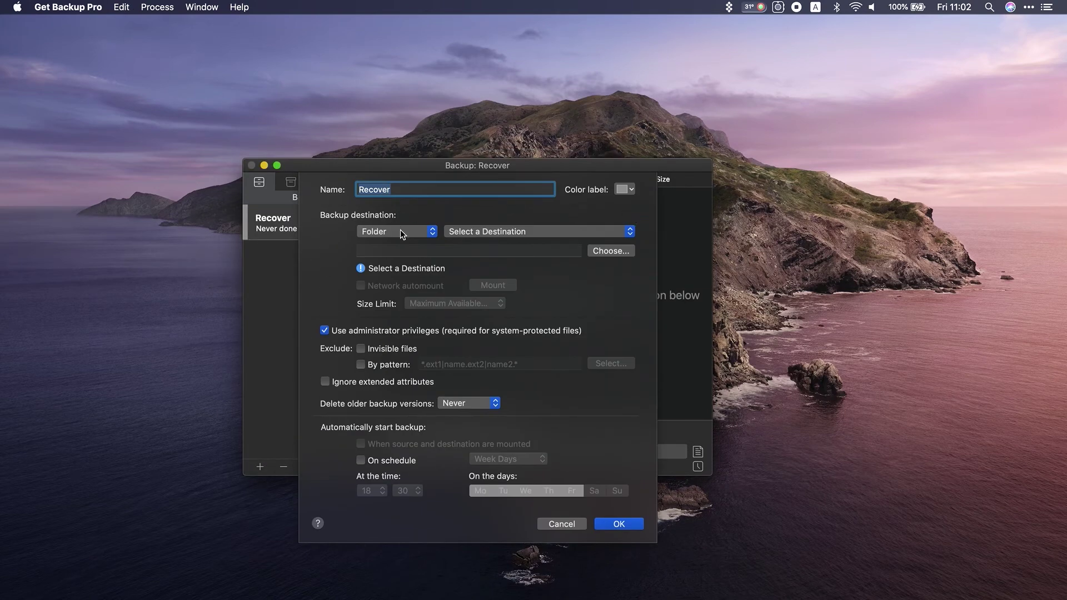
click(402, 230)
click(404, 244)
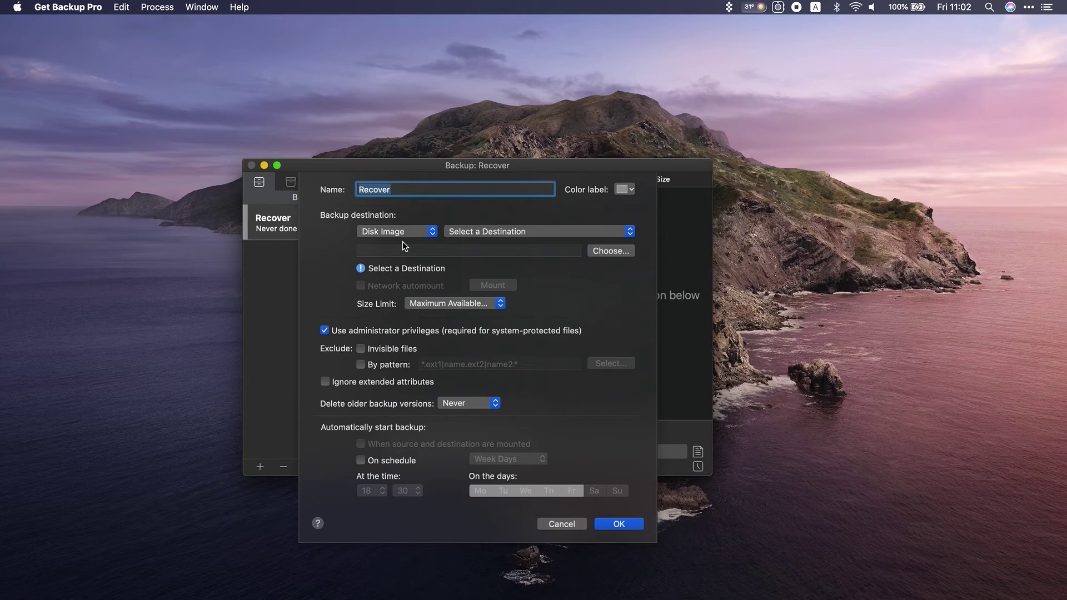
Set the backup destination to Downloads with a custom 1.0 GB size limit and confirm
click(472, 232)
click(481, 269)
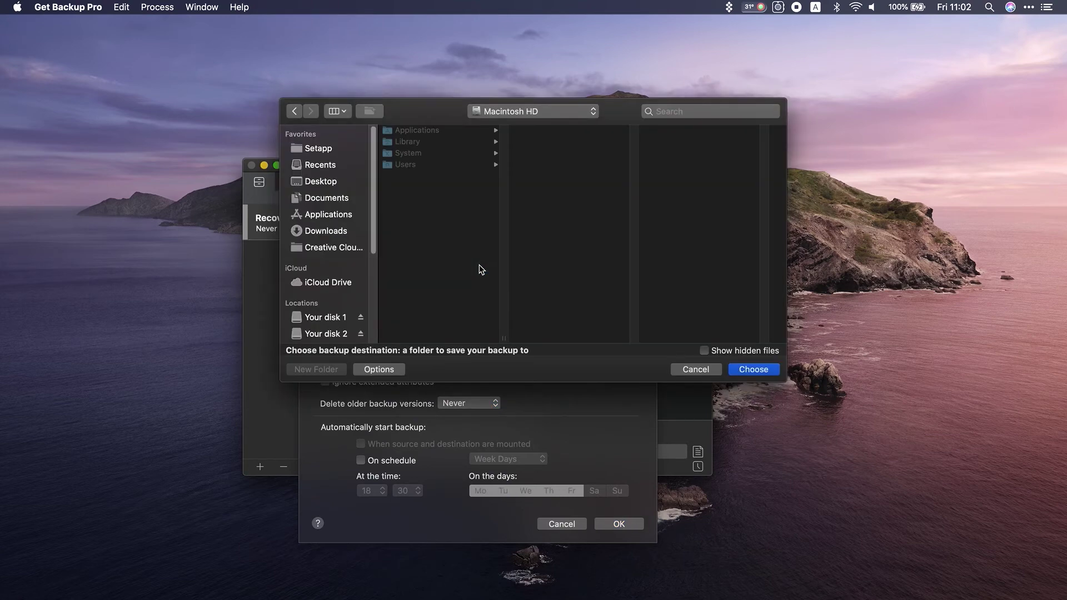
click(336, 232)
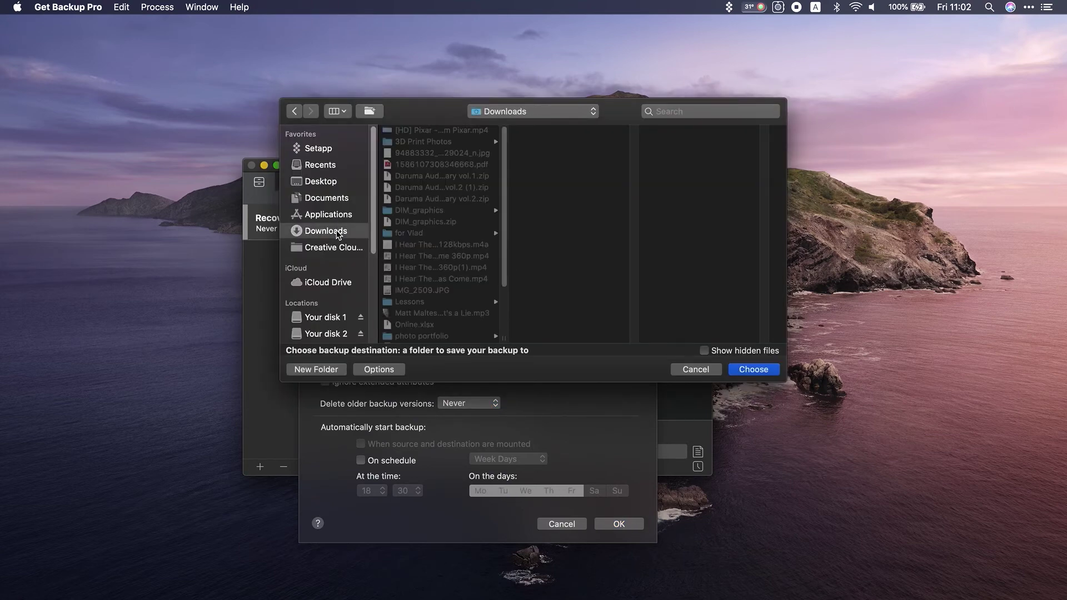
click(753, 369)
click(459, 302)
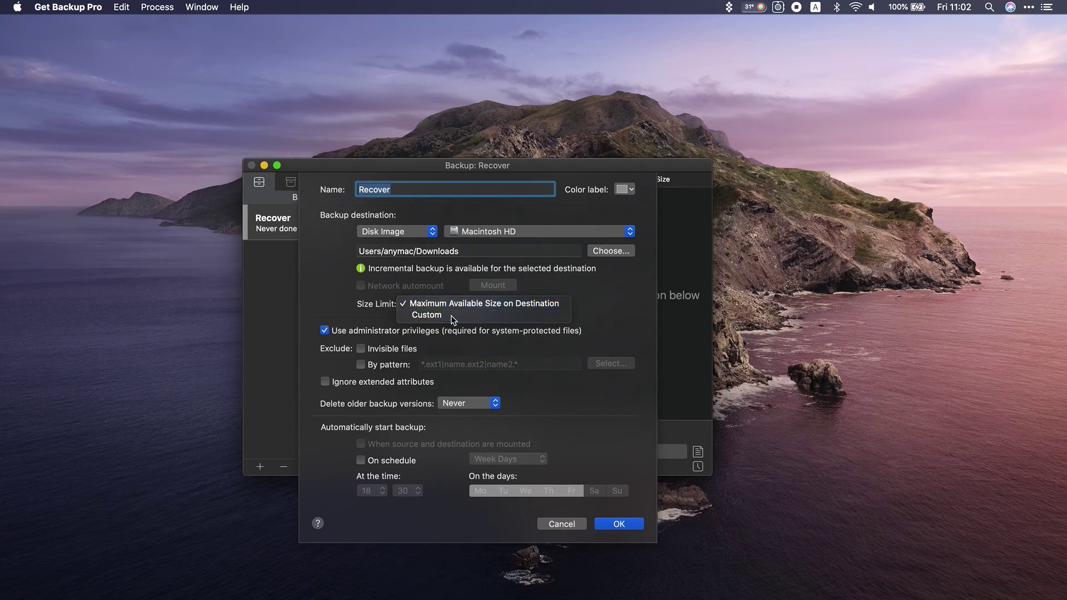
click(427, 315)
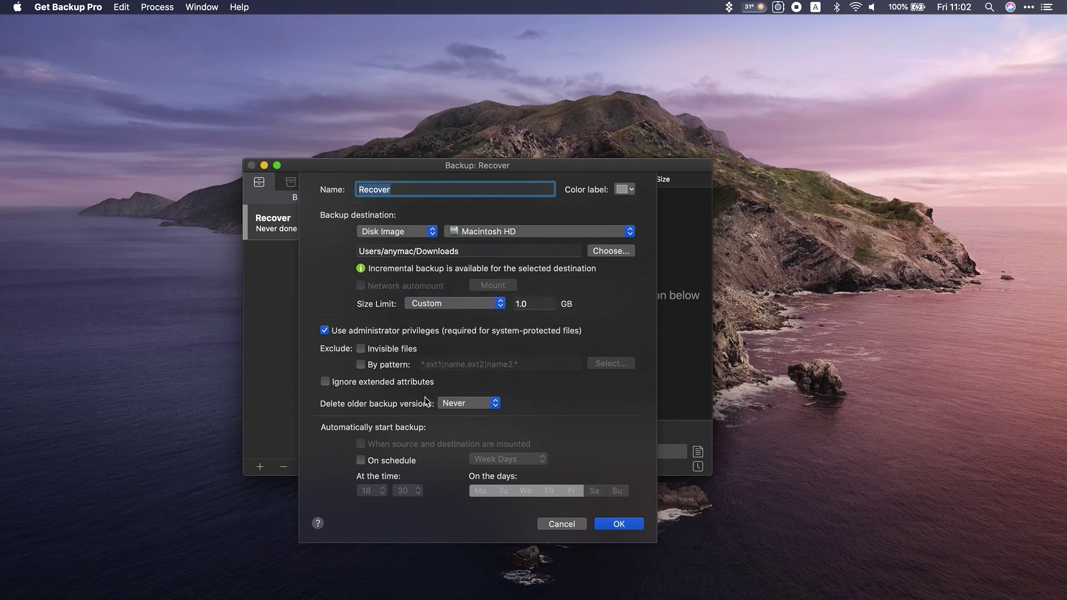
click(604, 527)
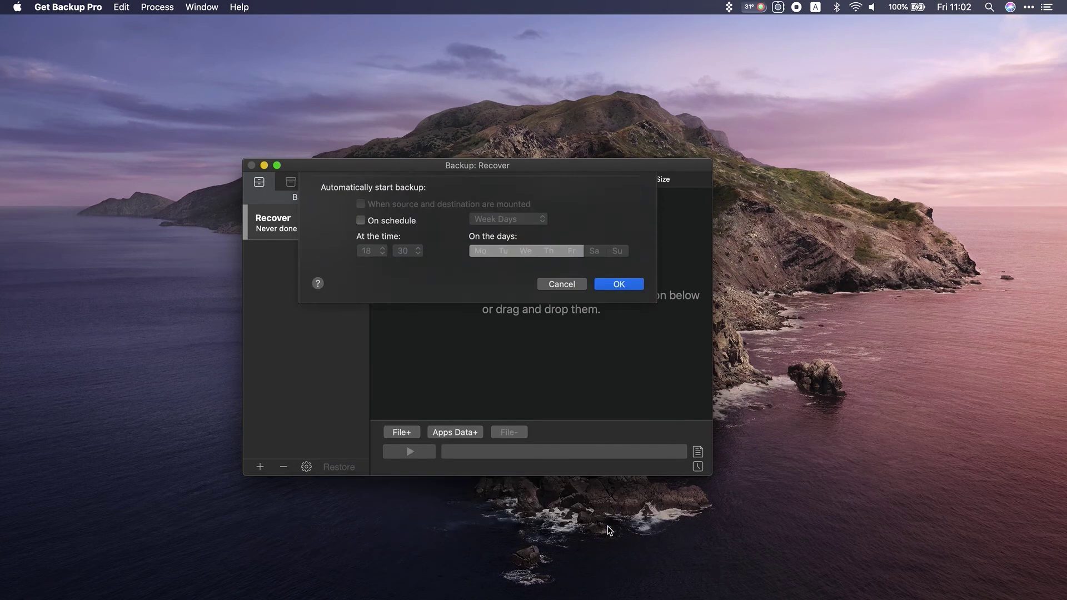
Add the 360p video, Matt Maltese song and Daruma Audio zip, start the backup, and minimize
click(413, 435)
click(325, 231)
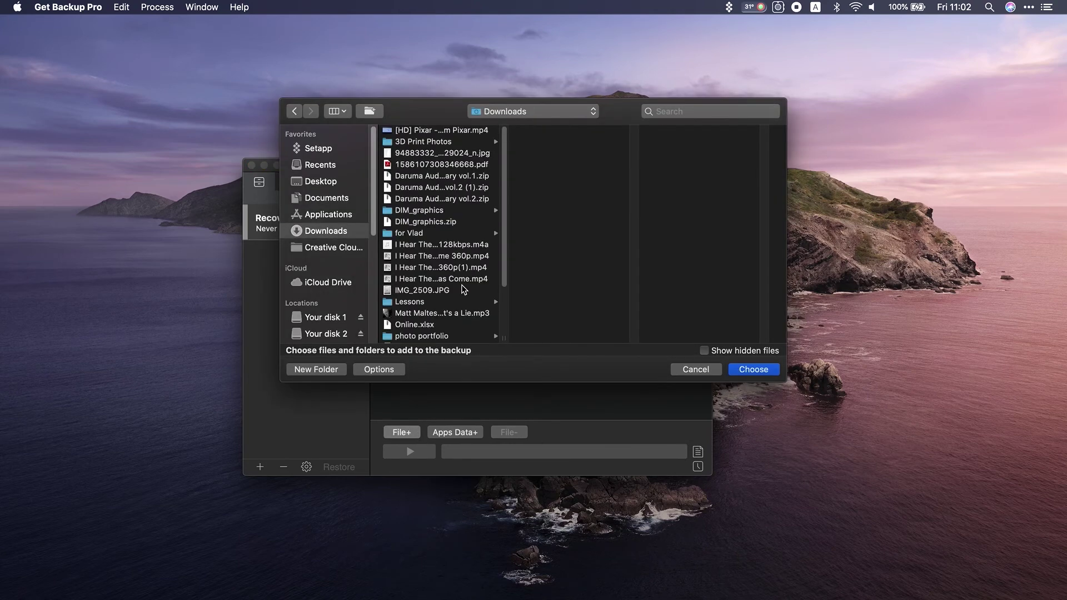
scroll(417, 208, down, 3)
click(418, 188)
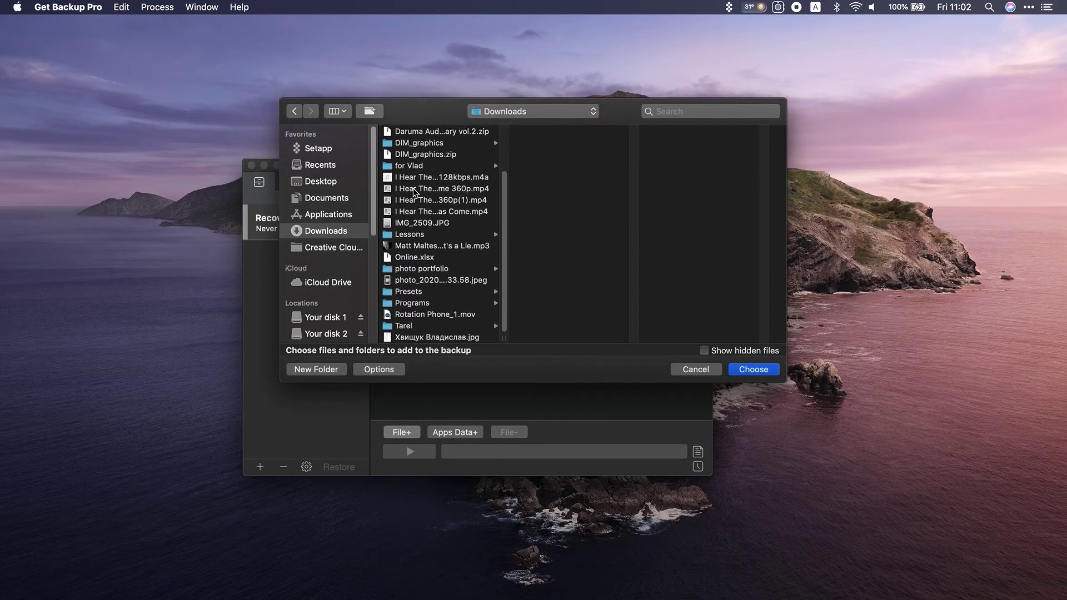
super+click(416, 247)
scroll(427, 287, up, 2)
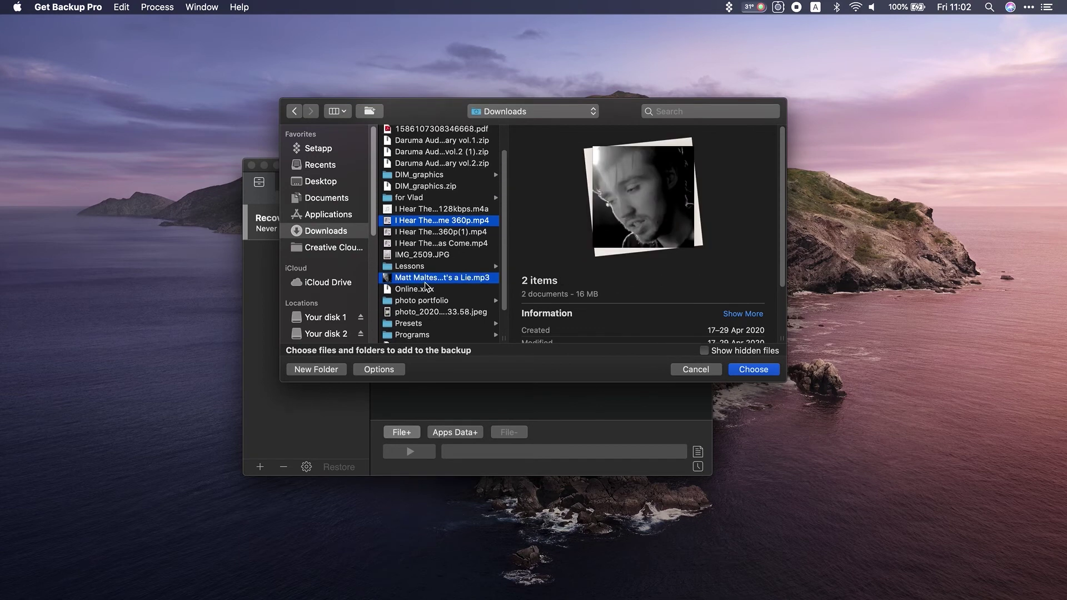
super+click(423, 141)
click(747, 372)
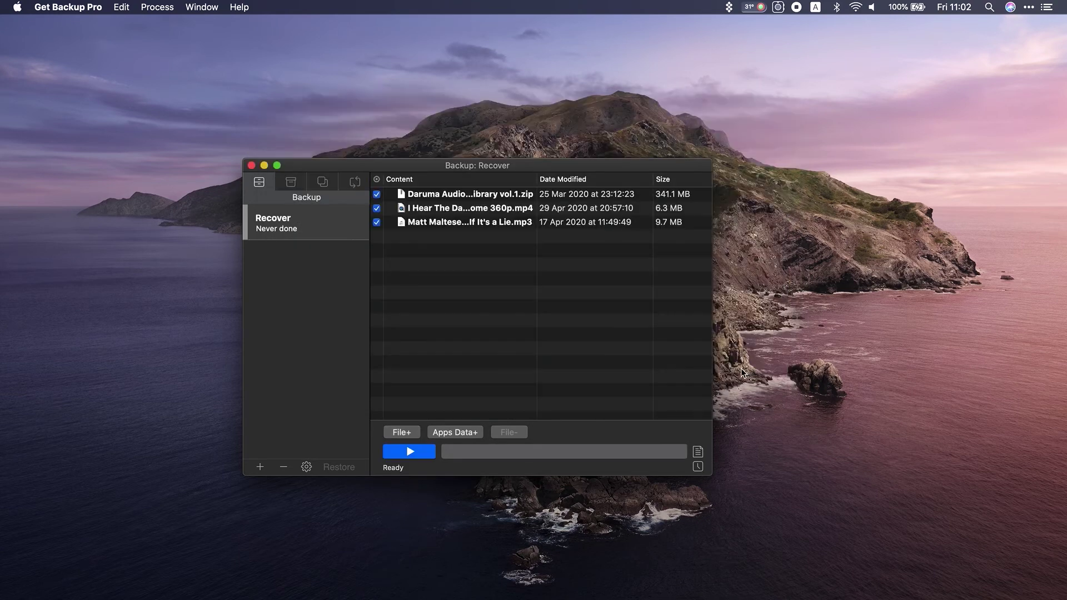
click(410, 451)
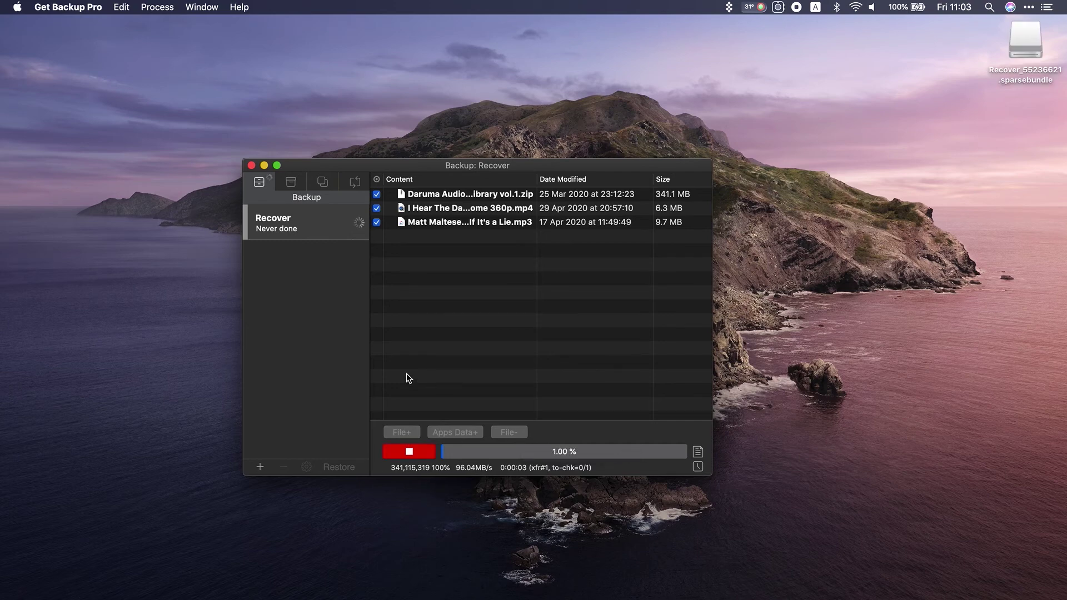
click(263, 166)
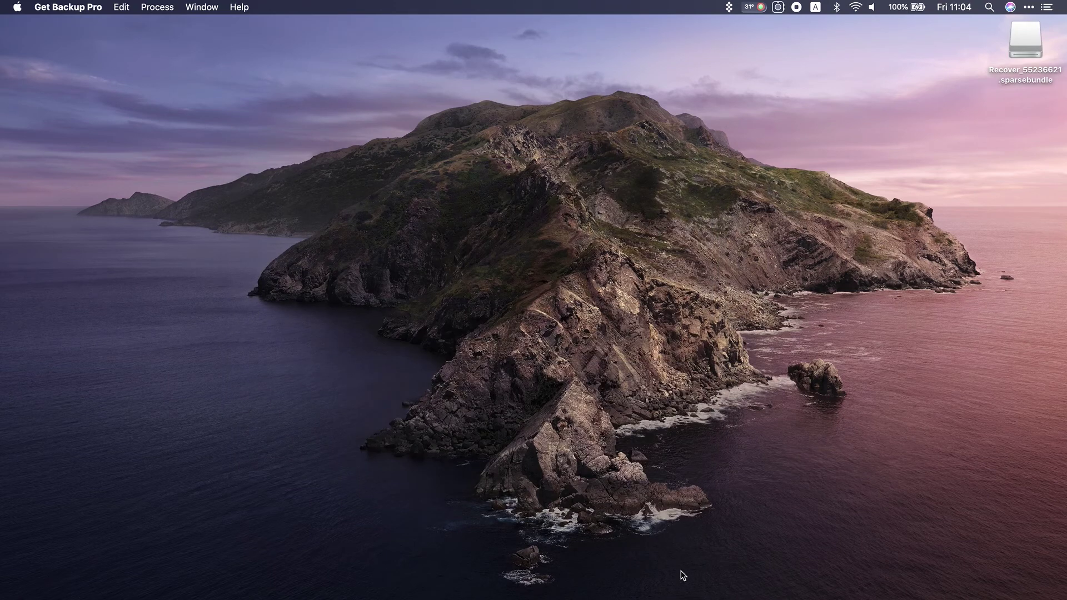
Quick-scan Your disk 1 in Disk Drill and expand the deleted-files folder to show Your disk 2.dmg
click(682, 583)
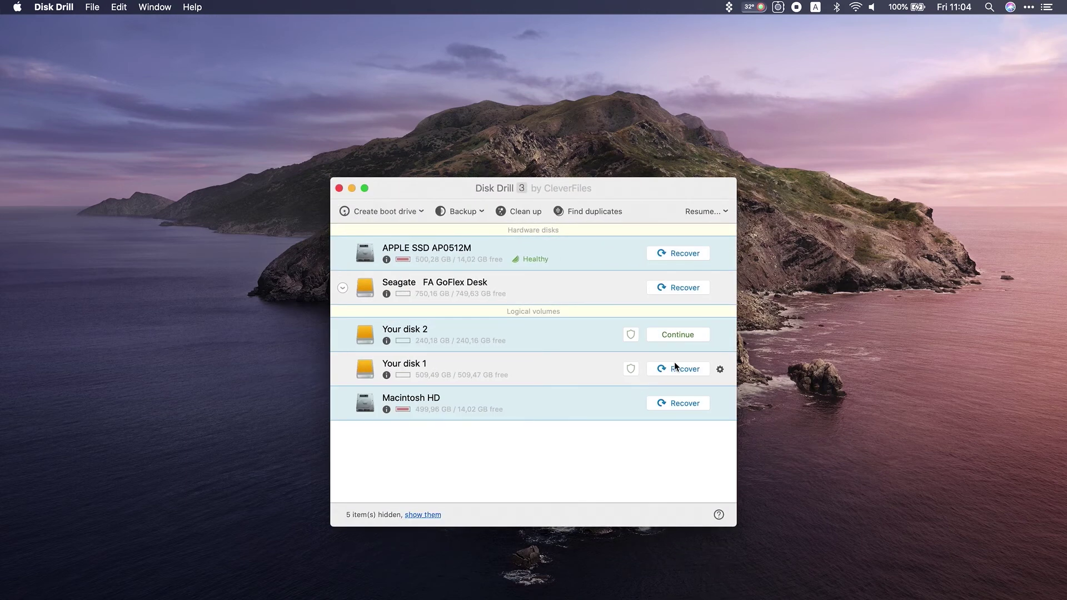
click(676, 369)
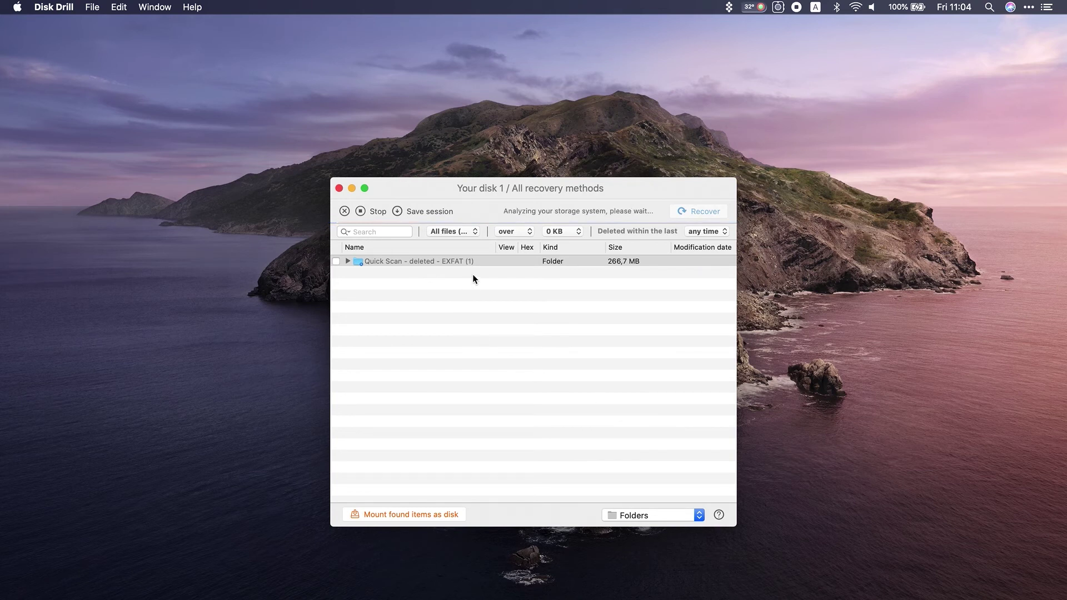
click(434, 263)
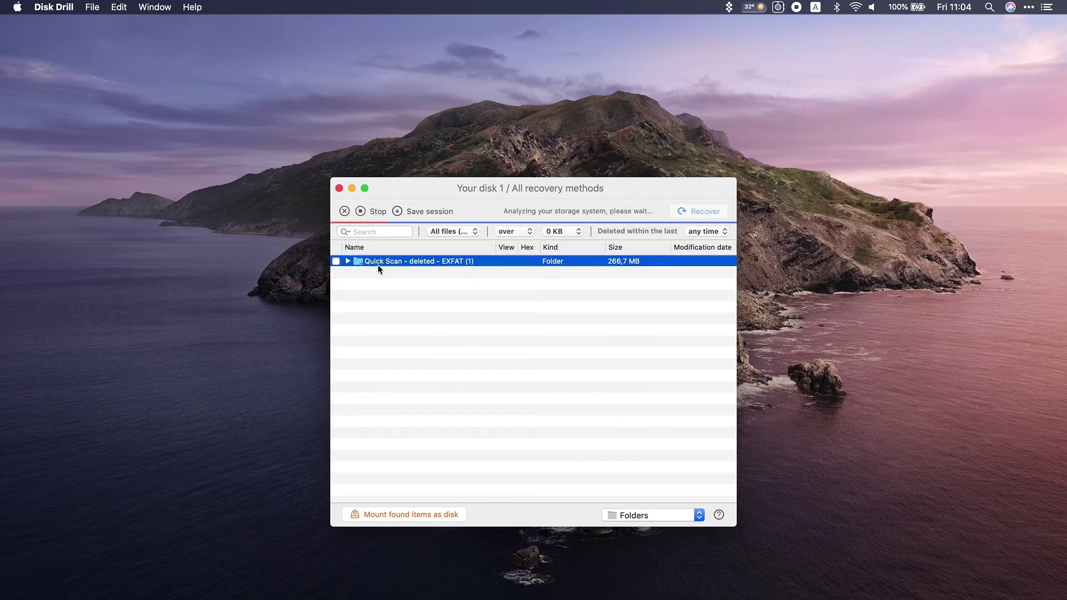
click(347, 260)
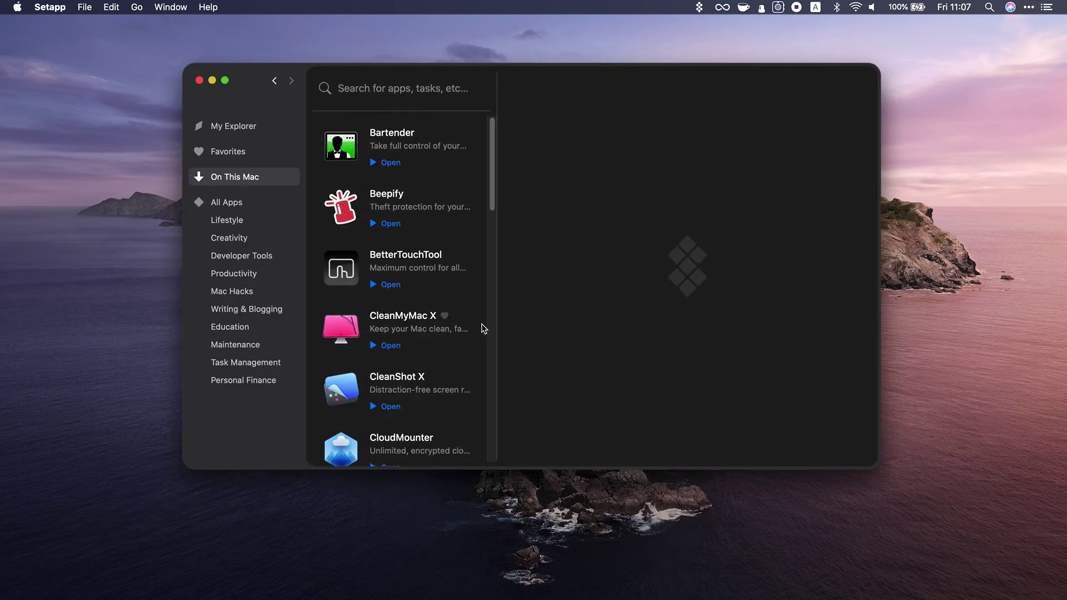
Browse the Beepify, Lungo and Endurance pages in Setapp, then minimize the Setapp window
click(389, 197)
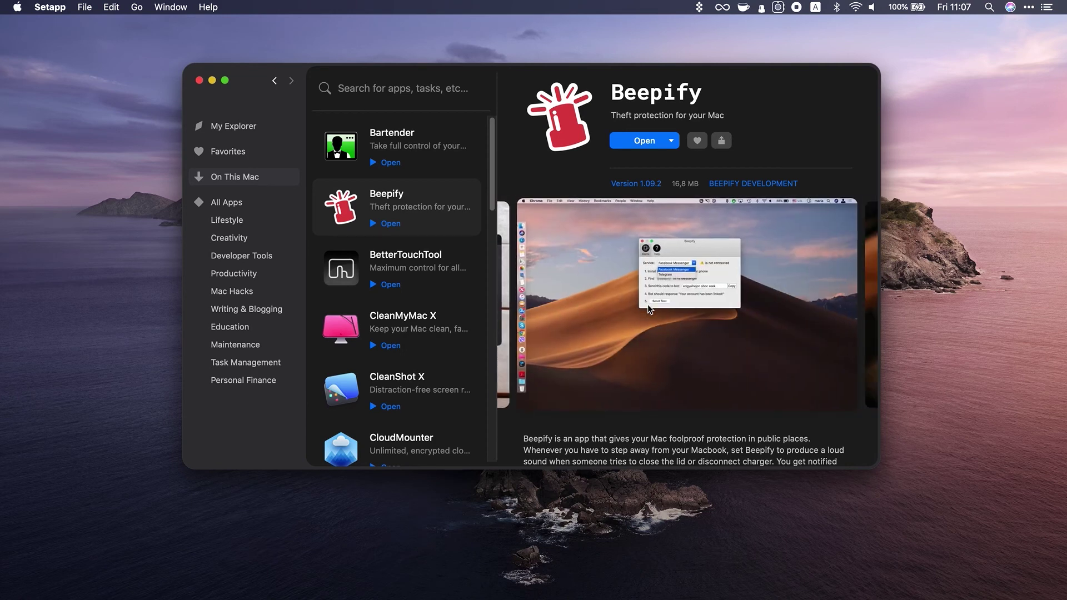
scroll(415, 269, down, 2)
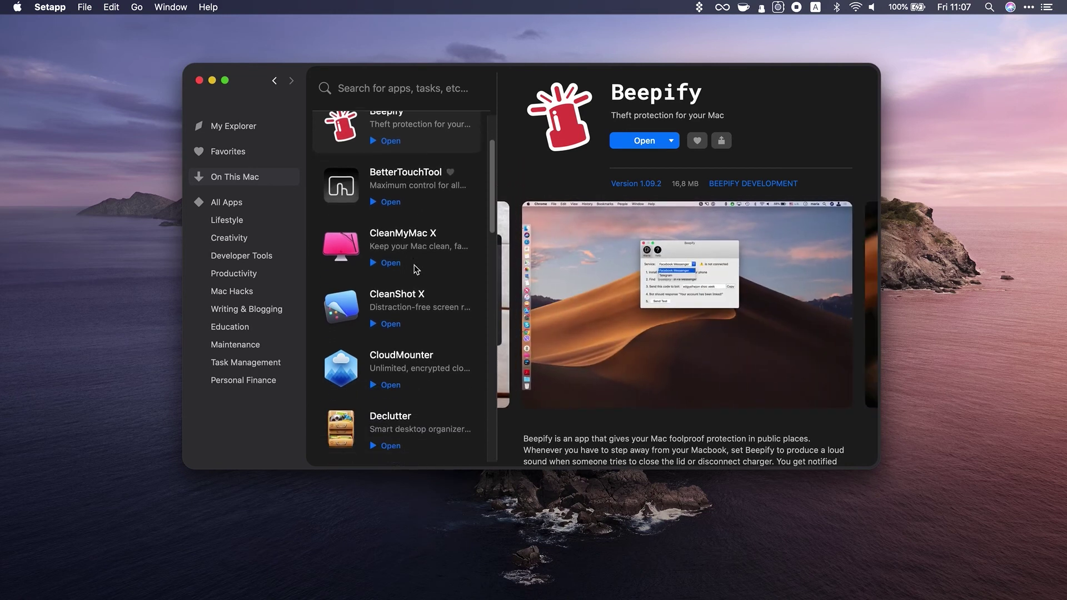
scroll(415, 270, down, 2)
scroll(415, 270, down, 2)
scroll(416, 270, down, 3)
scroll(415, 269, down, 1)
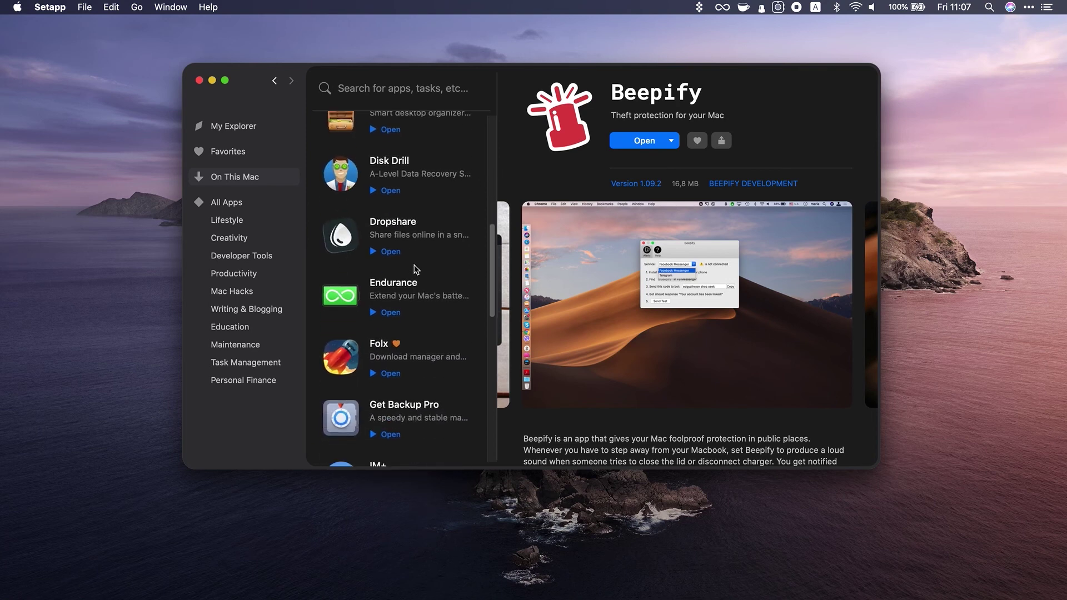
scroll(415, 269, down, 2)
scroll(415, 269, down, 1)
scroll(415, 269, down, 2)
scroll(415, 270, down, 1)
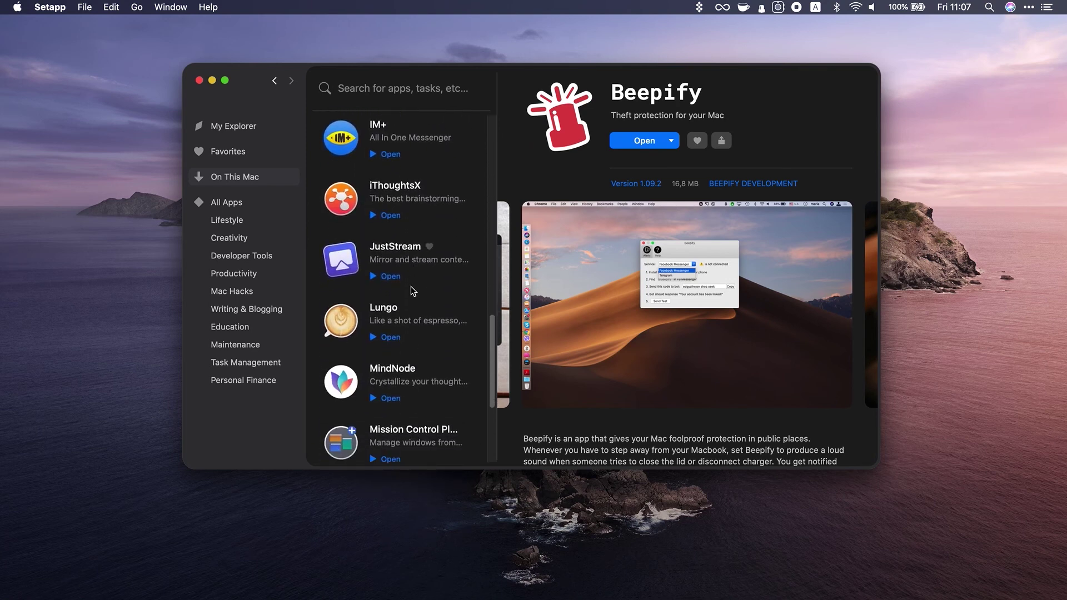
click(405, 322)
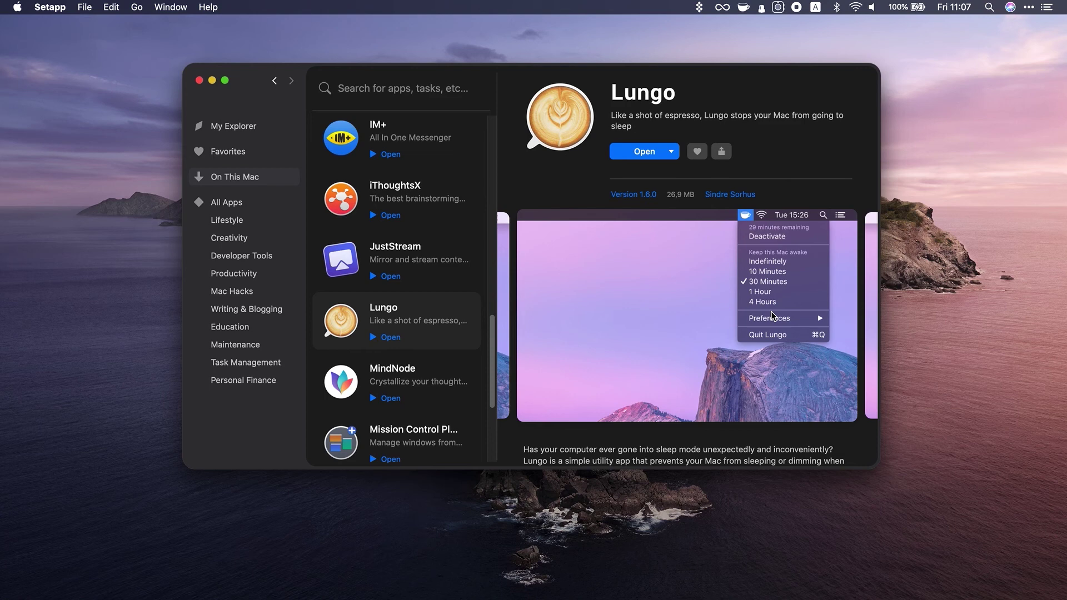
scroll(360, 287, up, 5)
scroll(360, 288, up, 1)
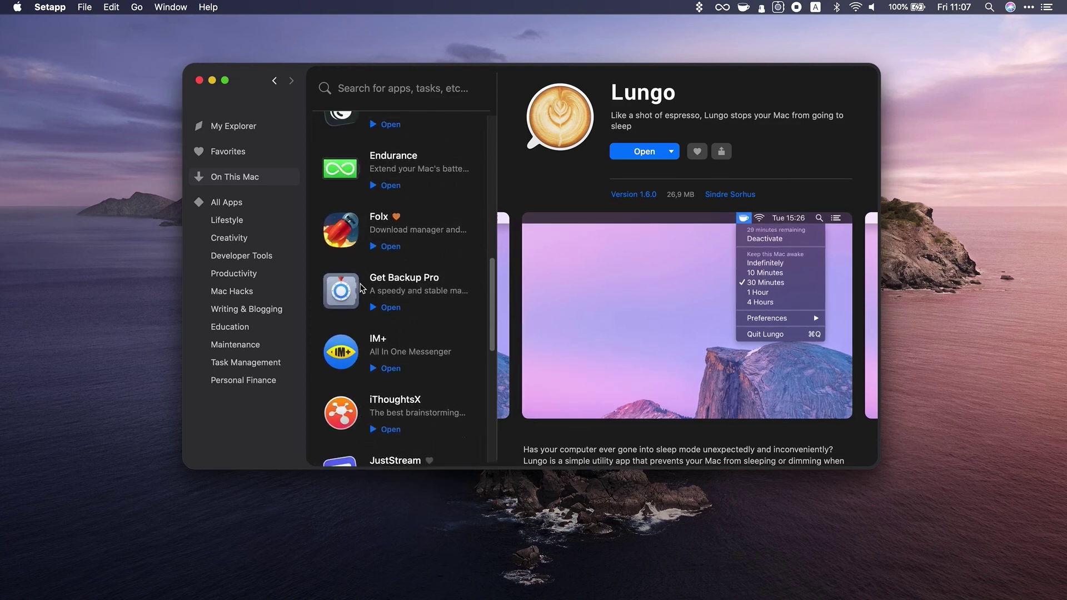
scroll(361, 288, up, 2)
click(380, 219)
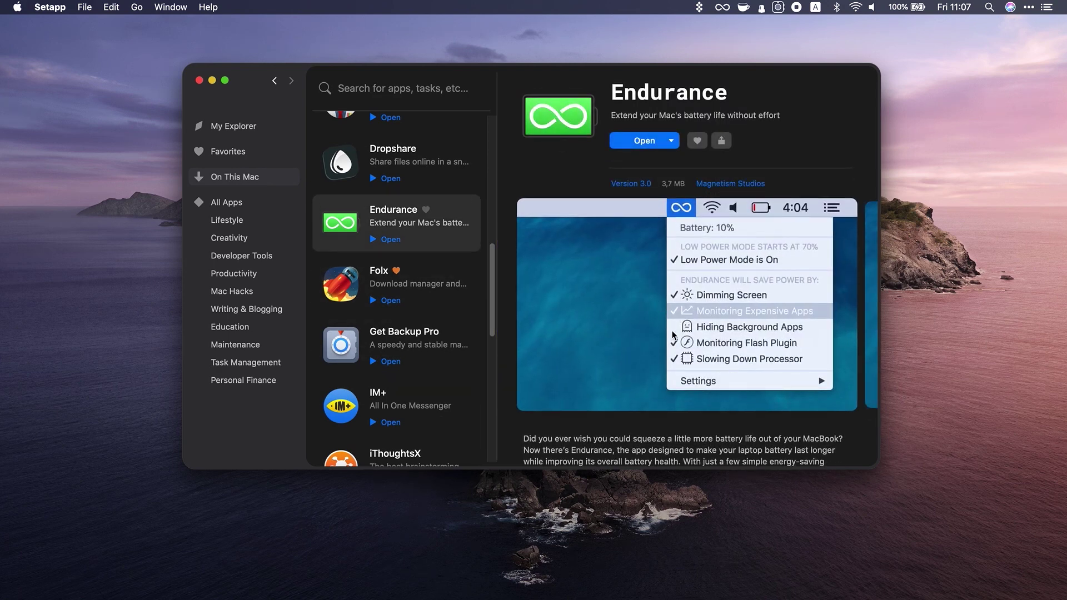
scroll(673, 336, right, 2)
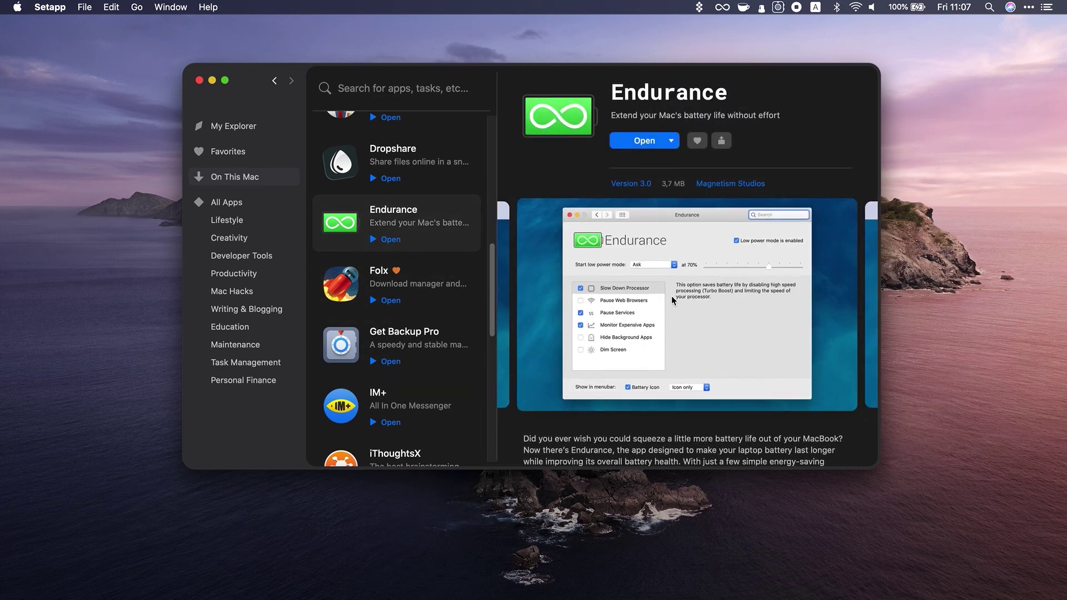
scroll(673, 298, right, 2)
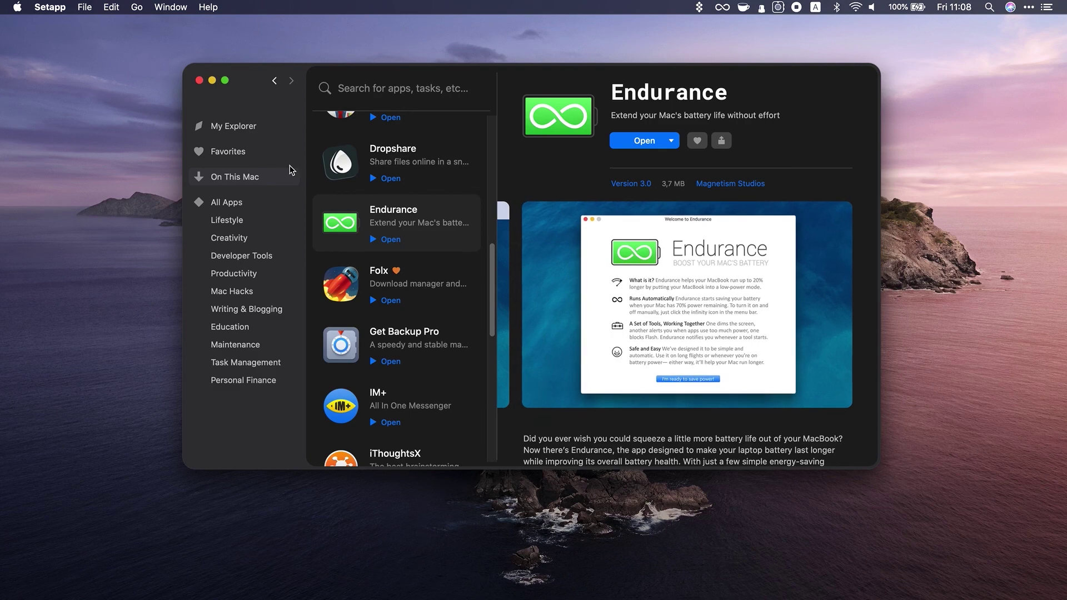
click(213, 82)
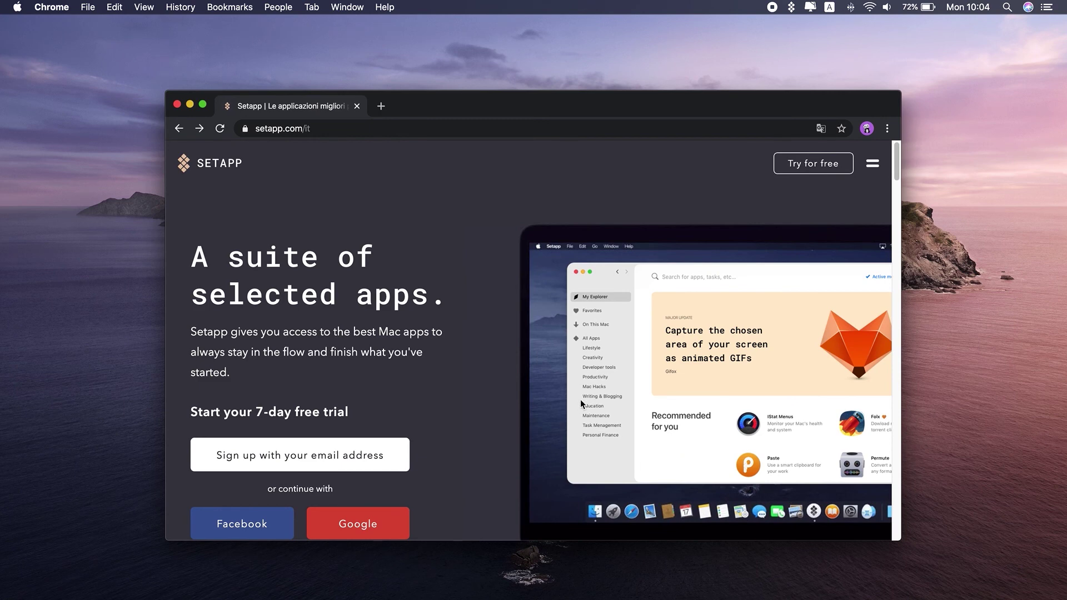
scroll(580, 399, down, 1)
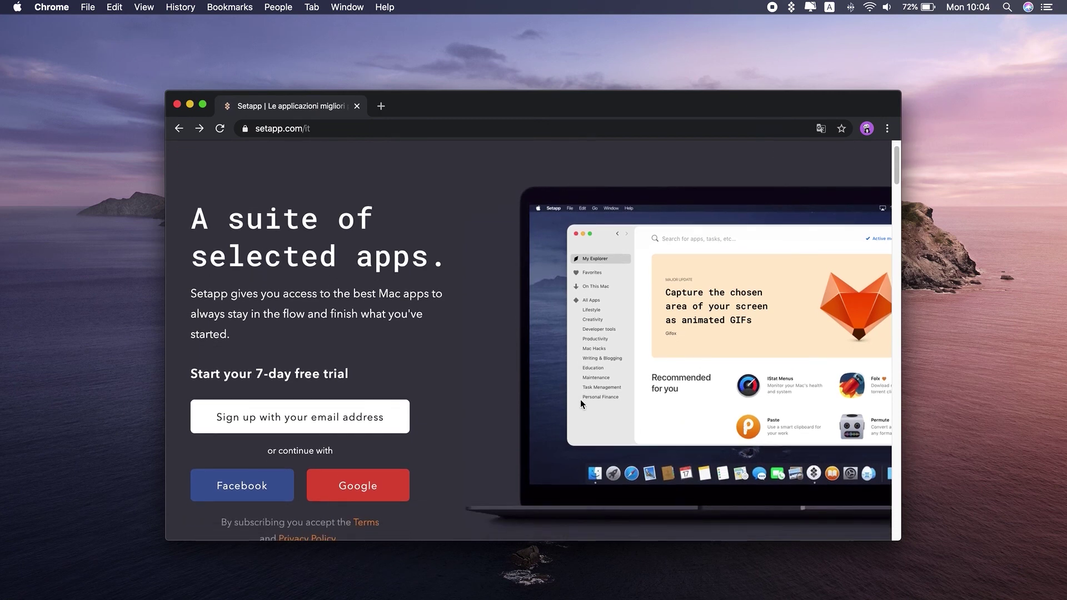
scroll(581, 404, down, 2)
scroll(581, 403, down, 4)
scroll(581, 403, down, 3)
scroll(581, 404, down, 3)
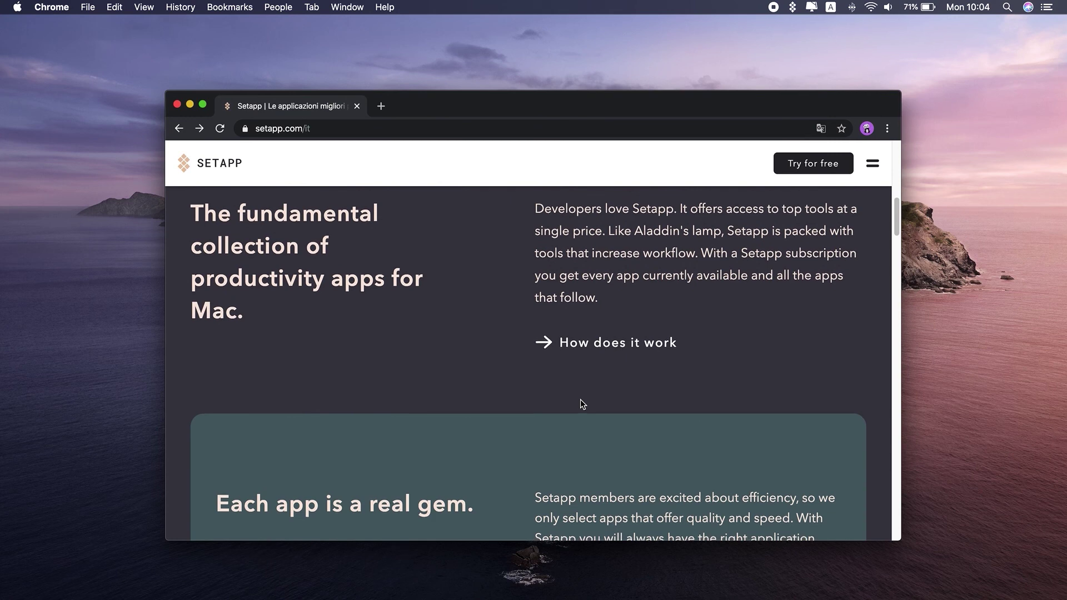
scroll(580, 400, down, 2)
scroll(581, 399, down, 2)
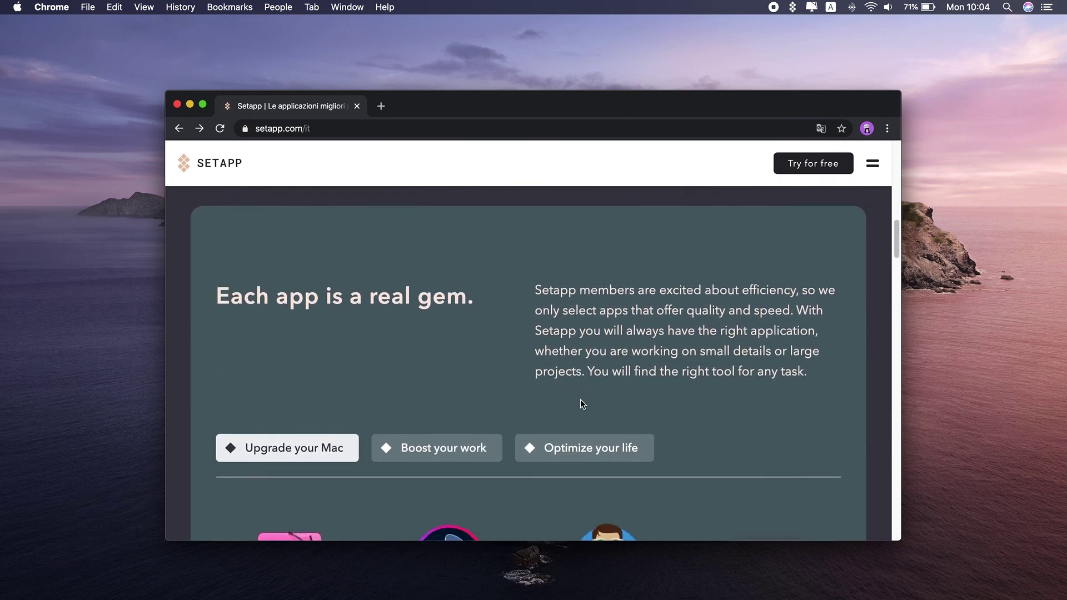
scroll(580, 399, down, 1)
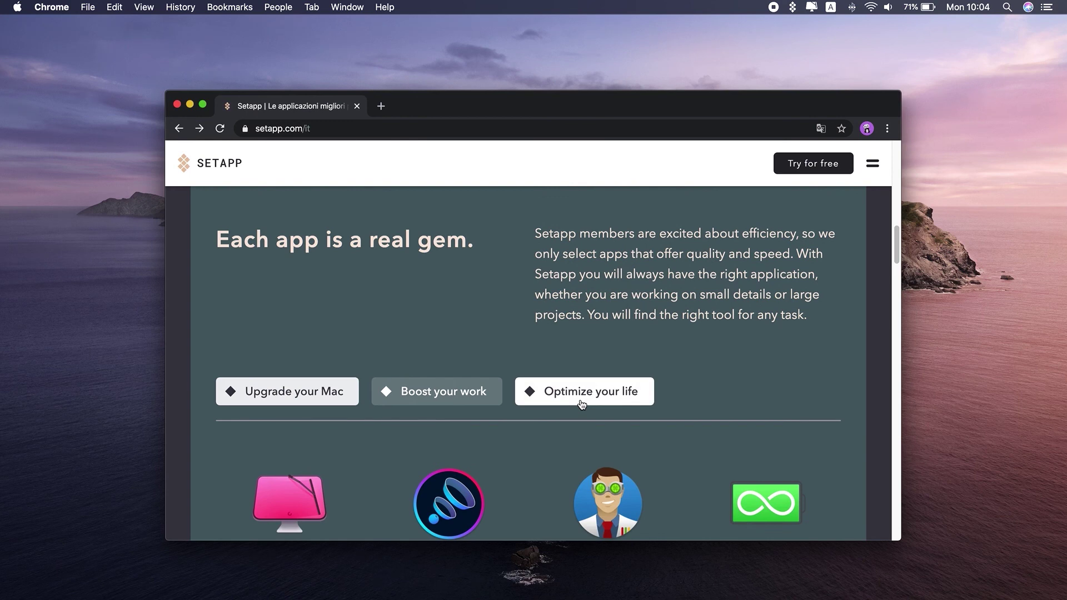
scroll(580, 400, down, 1)
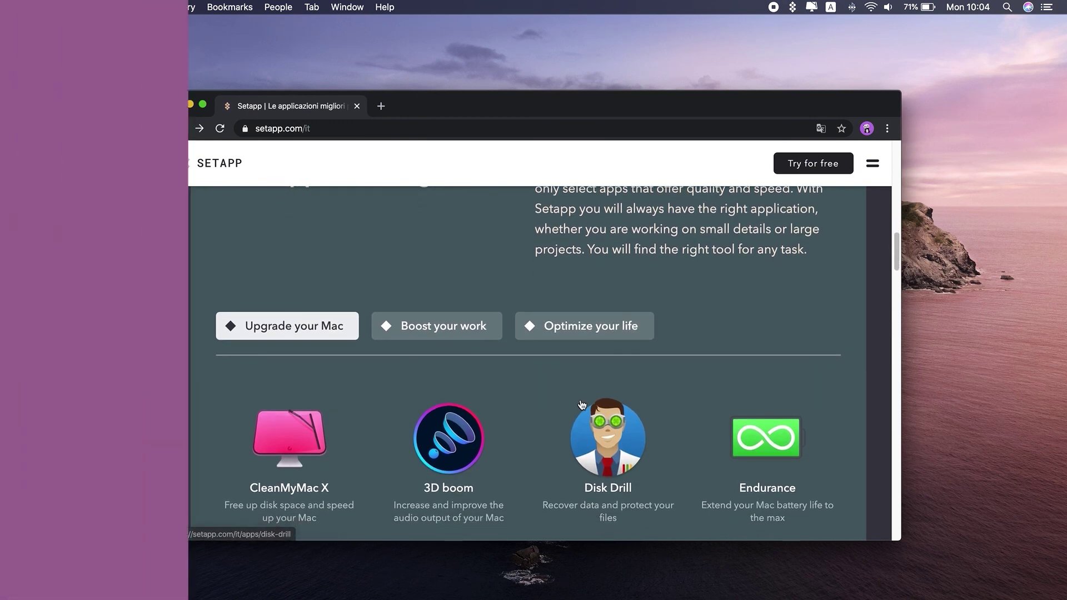